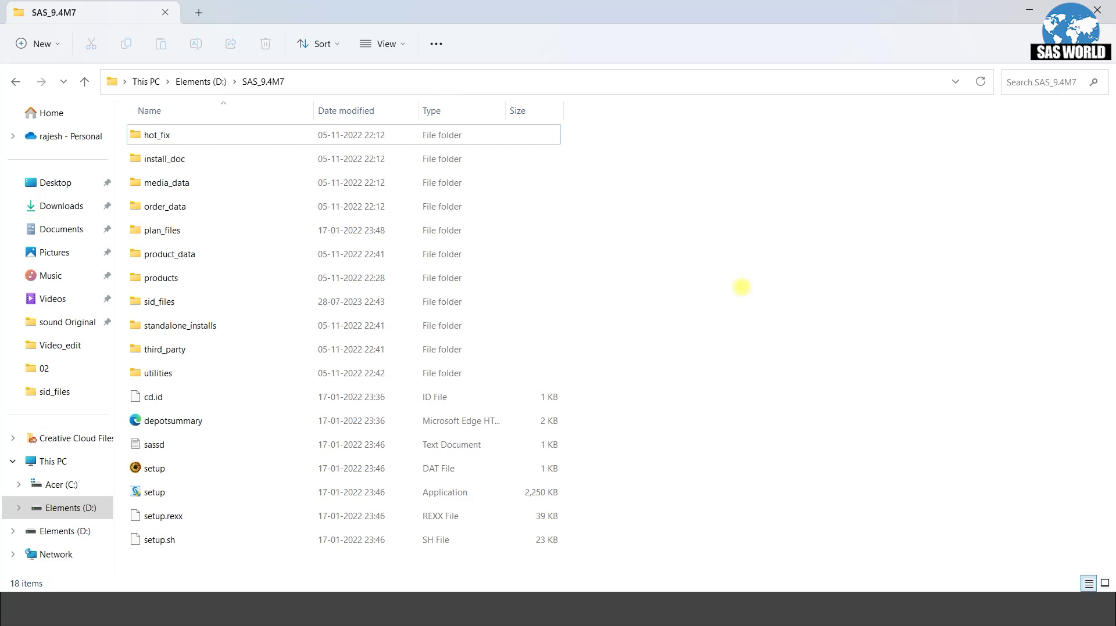
- Run the setup application in the SAS_9.4M7 folder as administrator and accept English as the deployment wizard language
left_click(192, 492)
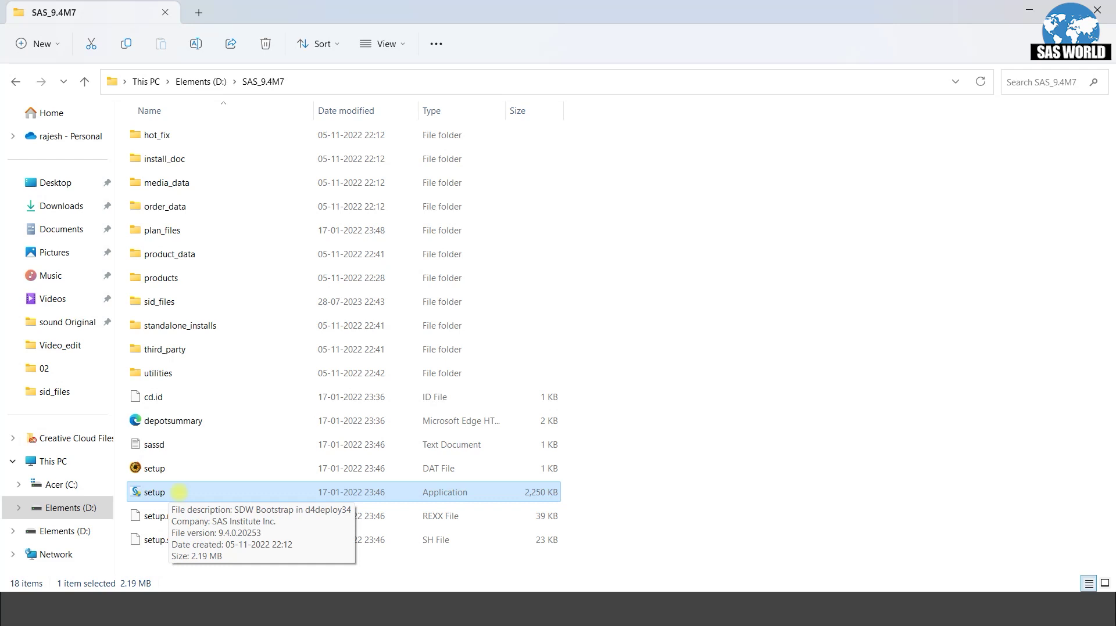
right_click(179, 492)
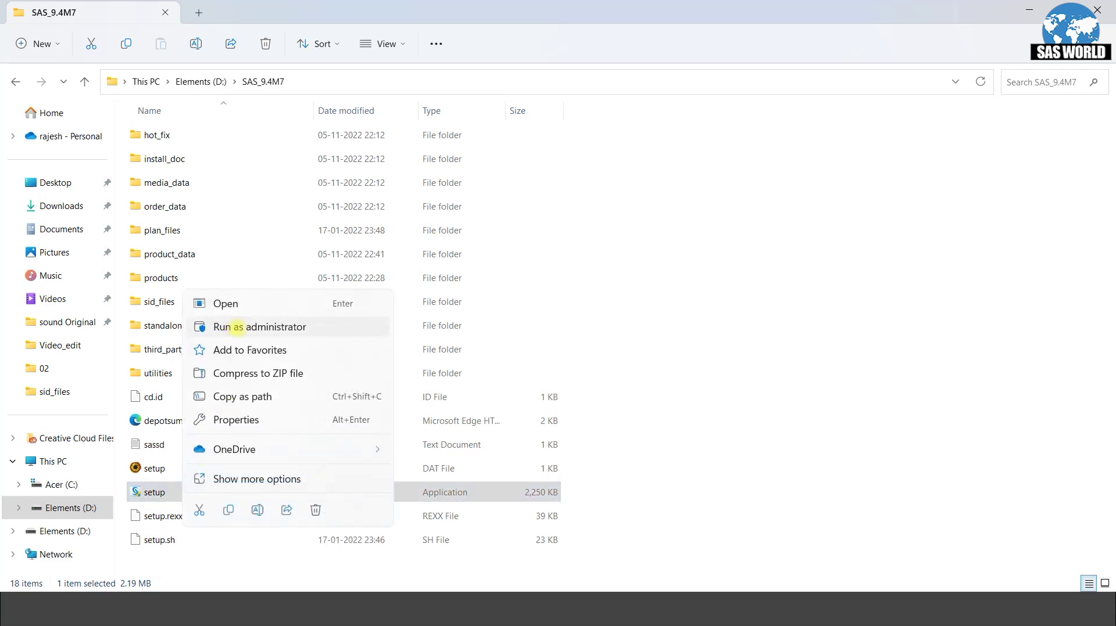
left_click(238, 328)
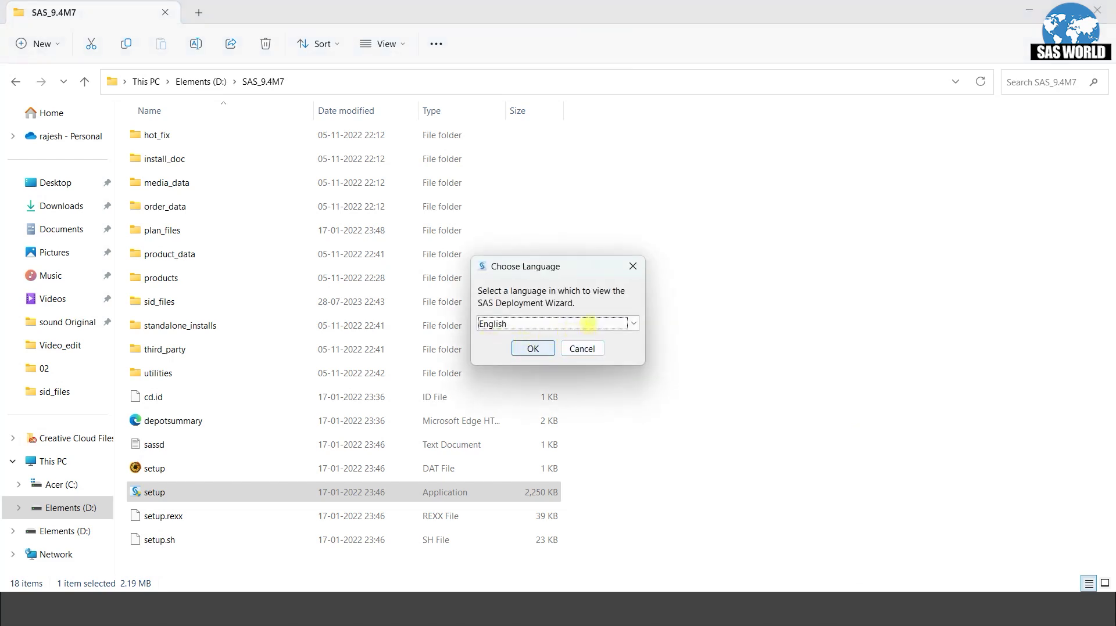
left_click(606, 322)
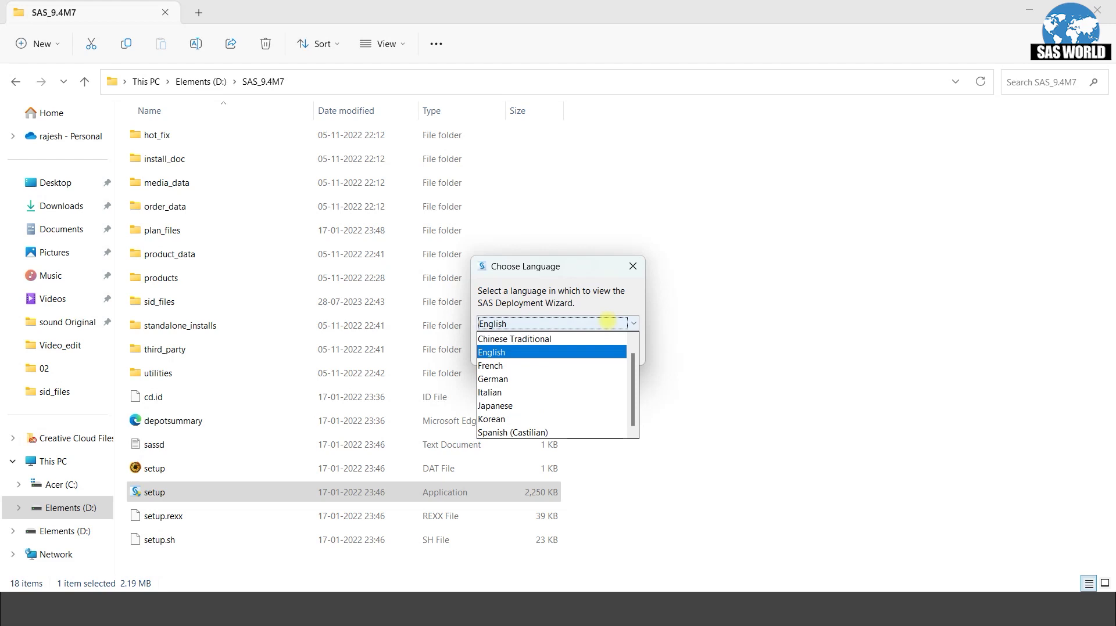
left_click(533, 351)
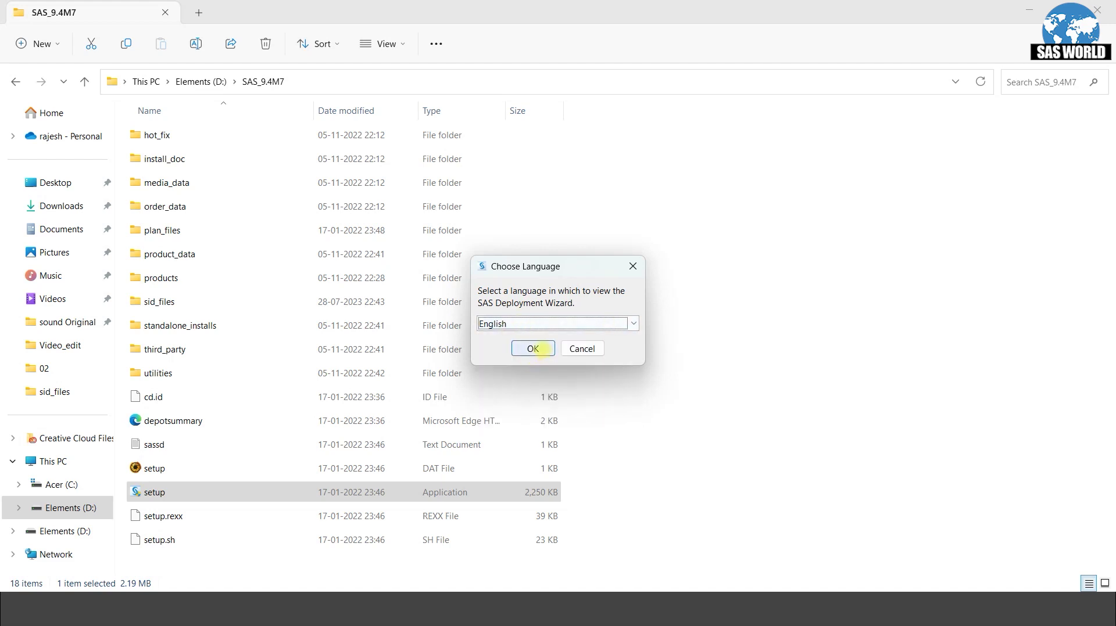
left_click(533, 349)
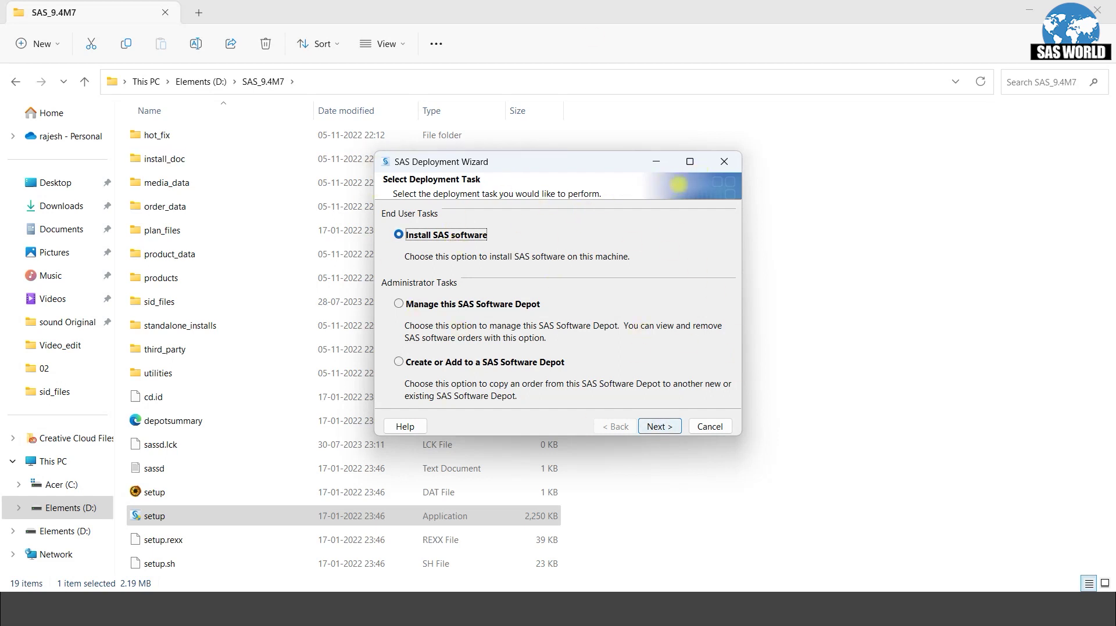
- In the maximized wizard, choose the Install SAS software task and the Install SAS Foundation and Related Software deployment type
mouse_move(690, 162)
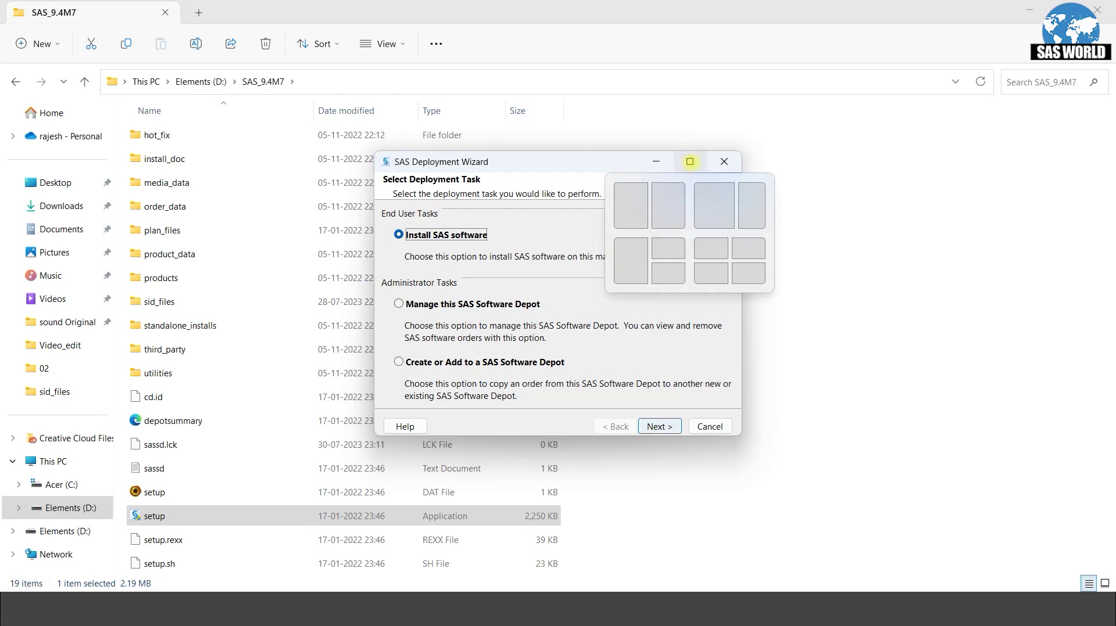
left_click(689, 161)
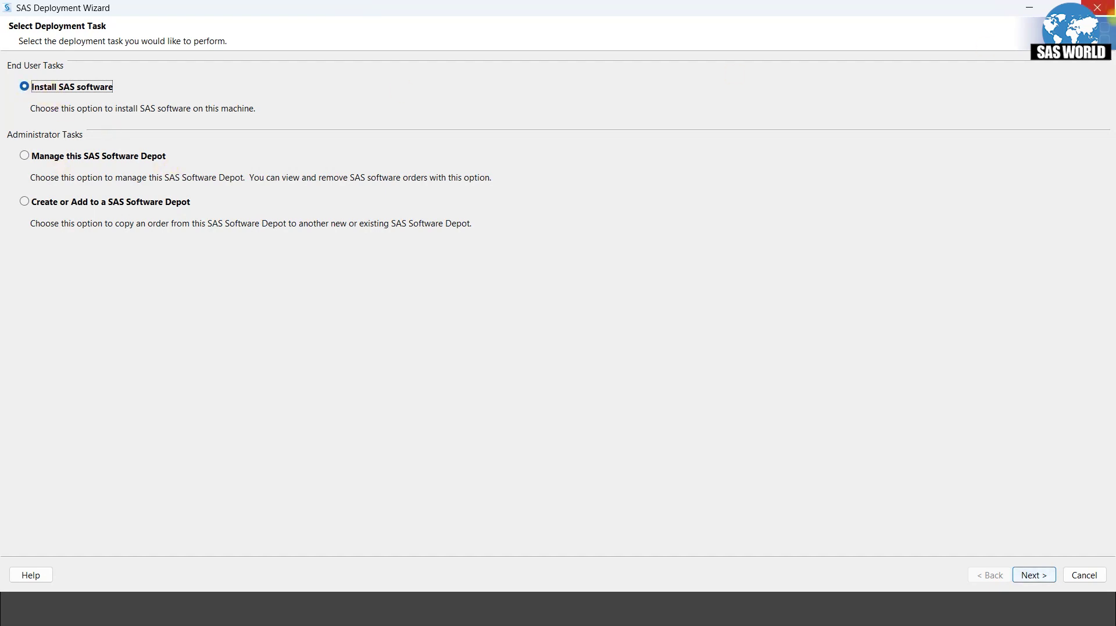
left_click(1038, 575)
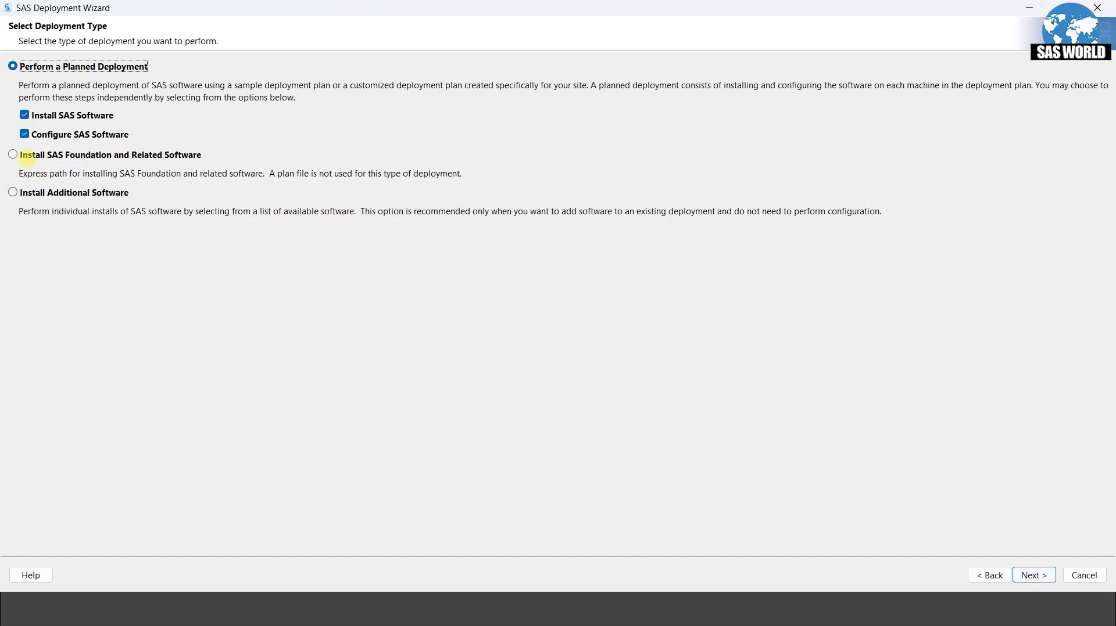
left_click(12, 154)
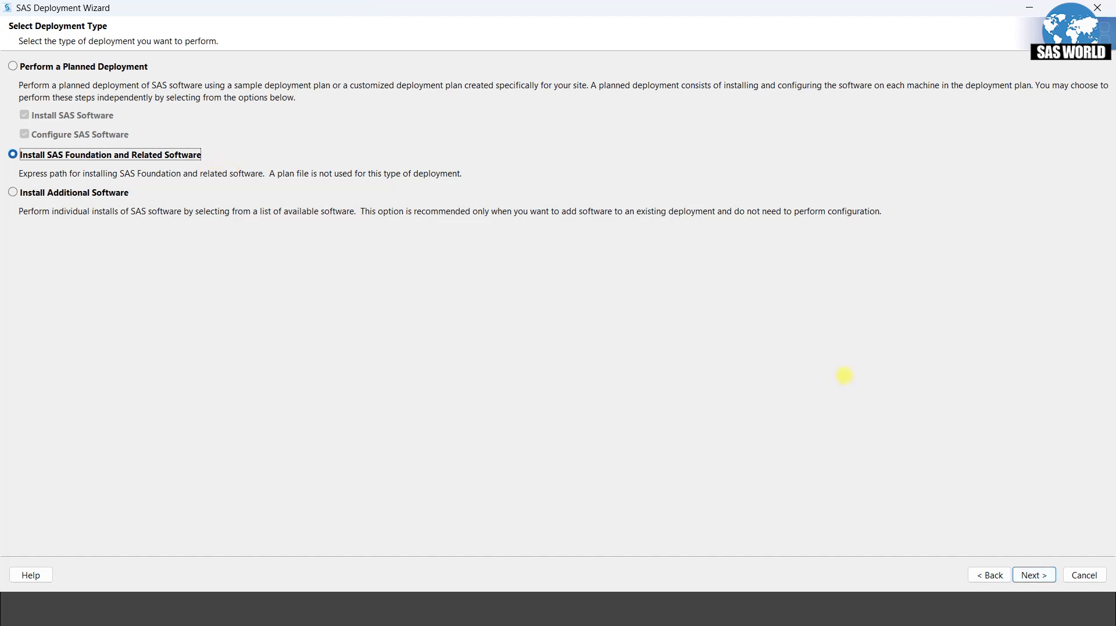
left_click(1034, 575)
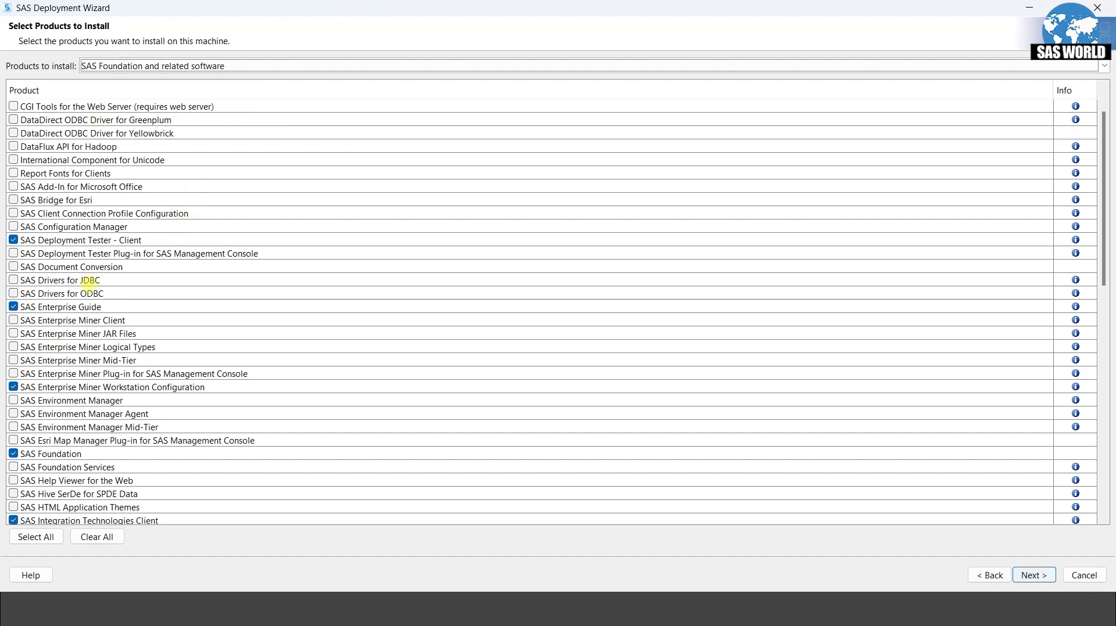
- Deselect SAS Enterprise Miner Workstation Configuration, SAS Studio - Single User and SAS Text Miner Workstation Configuration, and select Standalone Formats
scroll(104, 295, "down", 14)
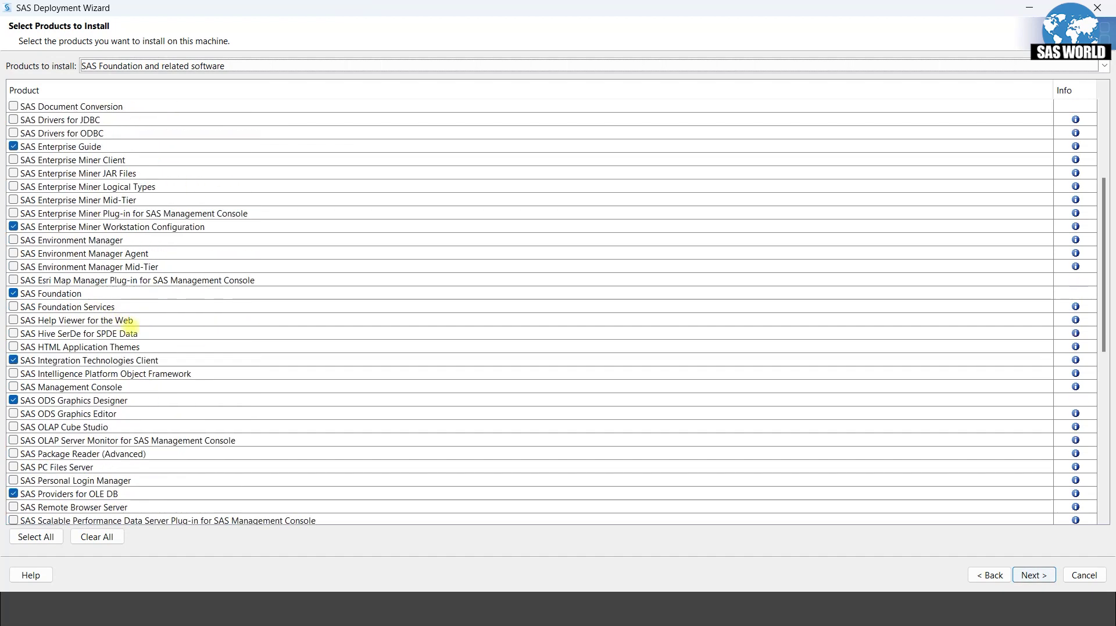
scroll(141, 428, "up", 14)
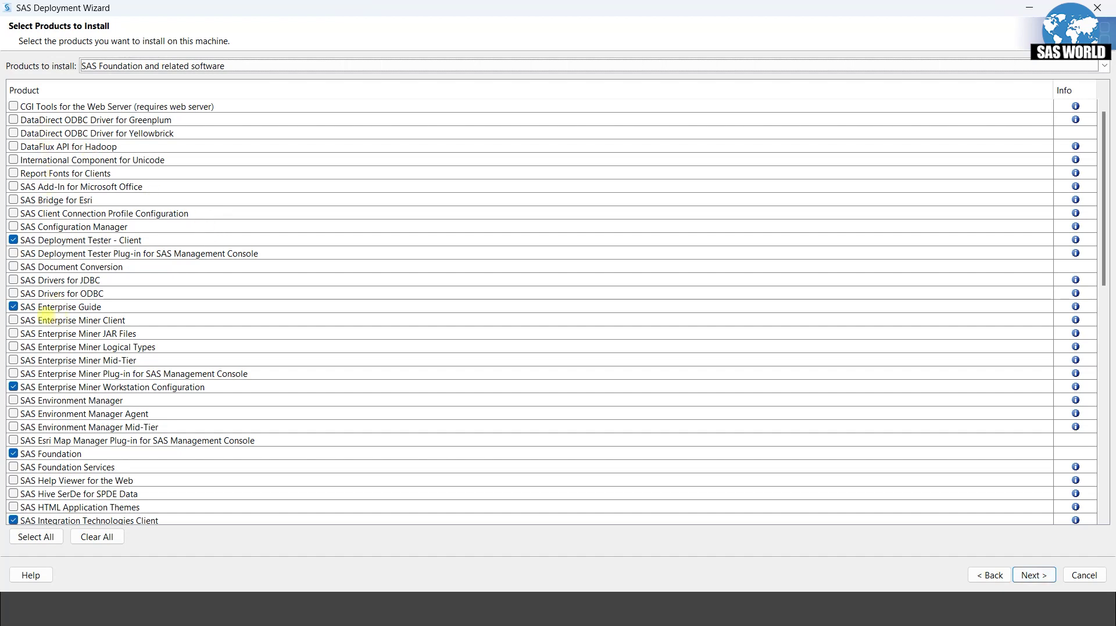
scroll(105, 337, "down", 2)
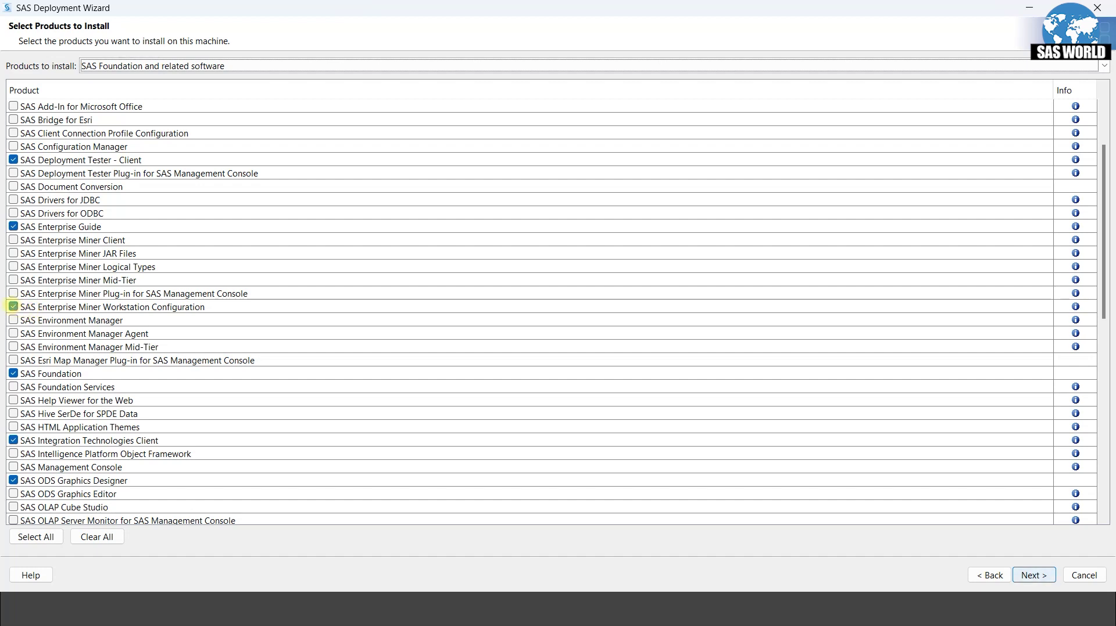
left_click(12, 307)
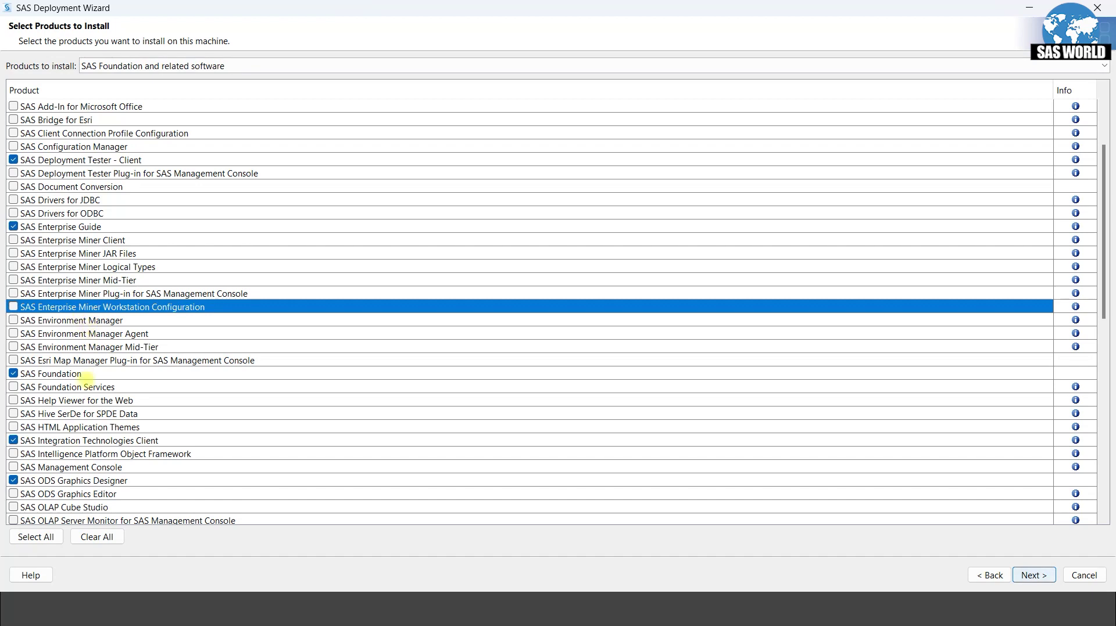
scroll(82, 376, "down", 2)
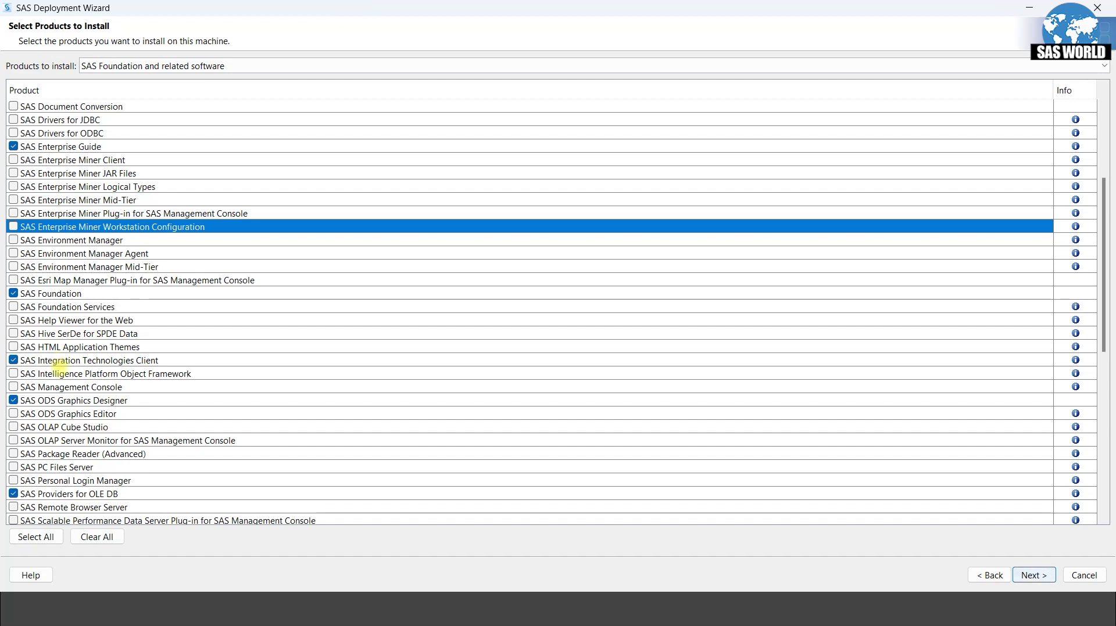
scroll(64, 399, "down", 5)
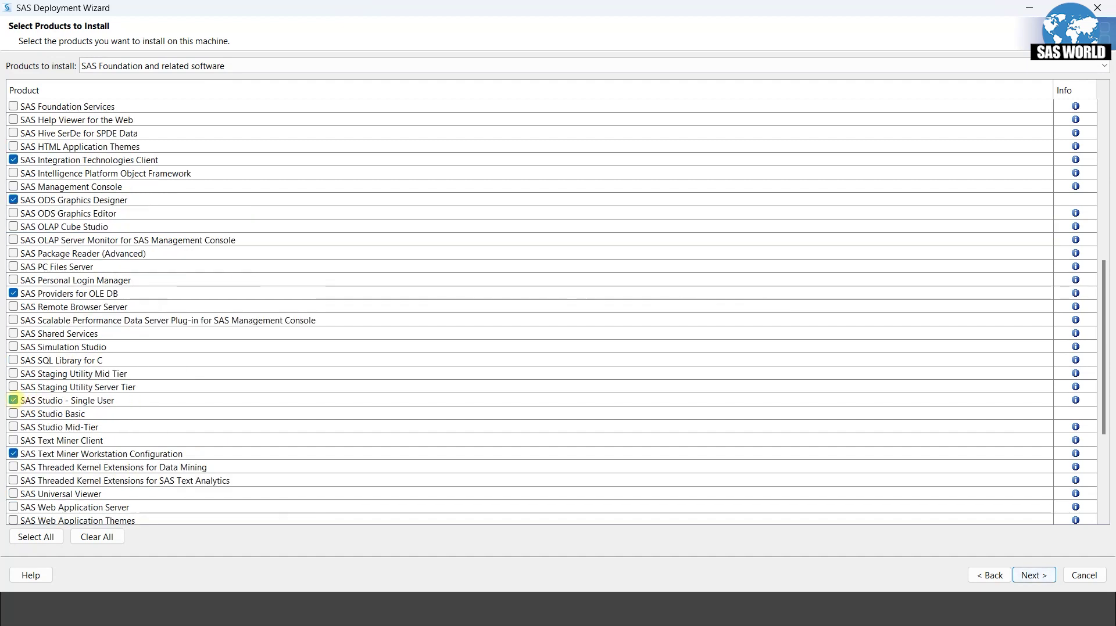
left_click(13, 400)
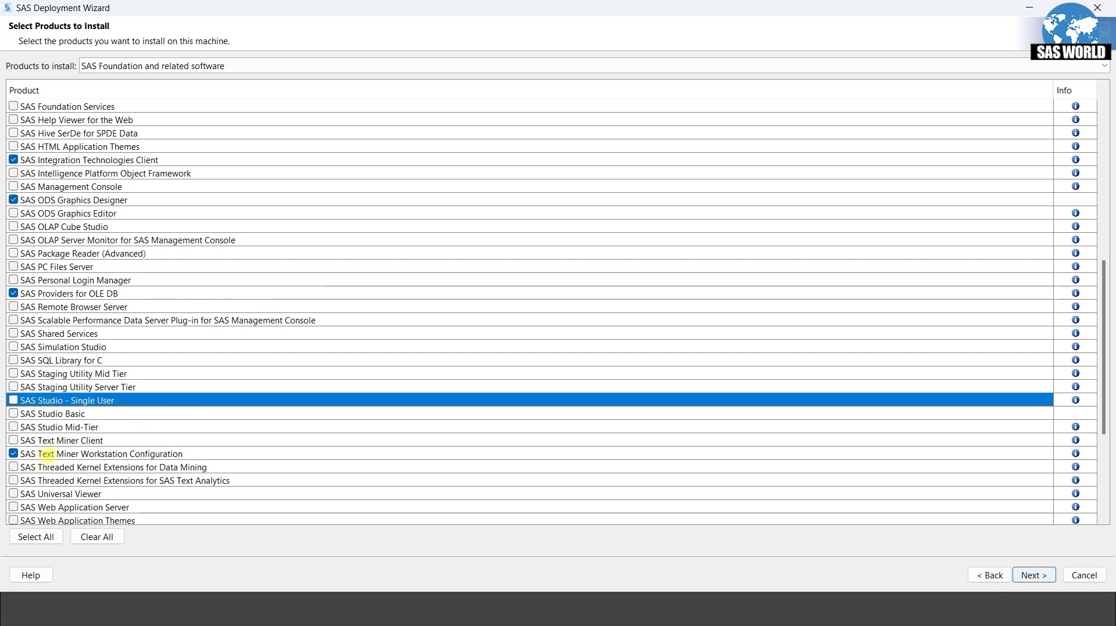
left_click(46, 454)
scroll(191, 457, "down", 5)
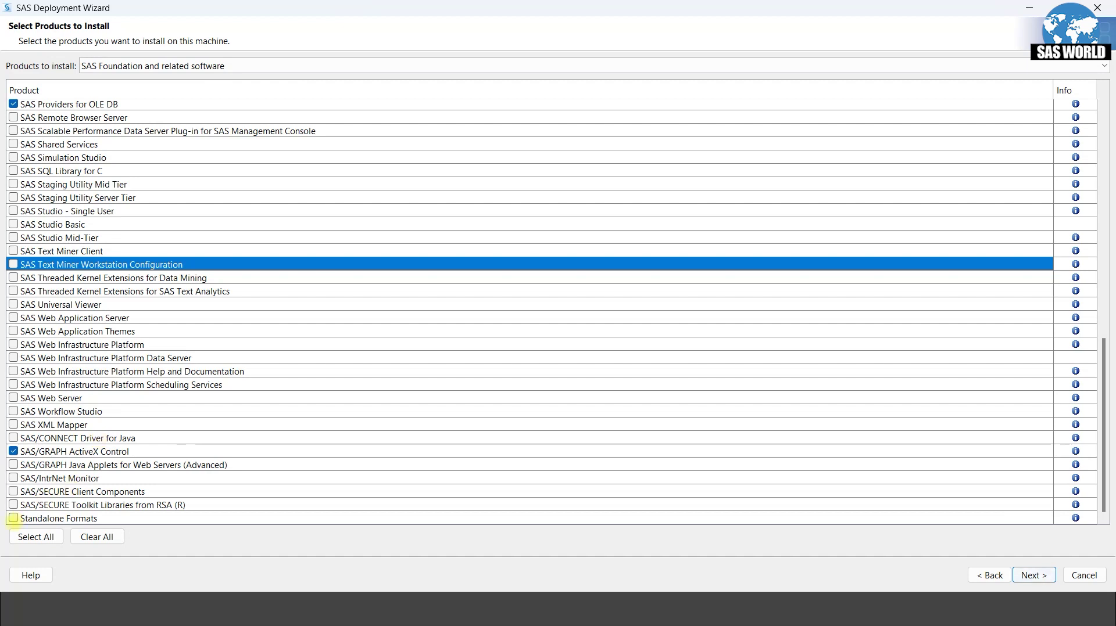
left_click(14, 518)
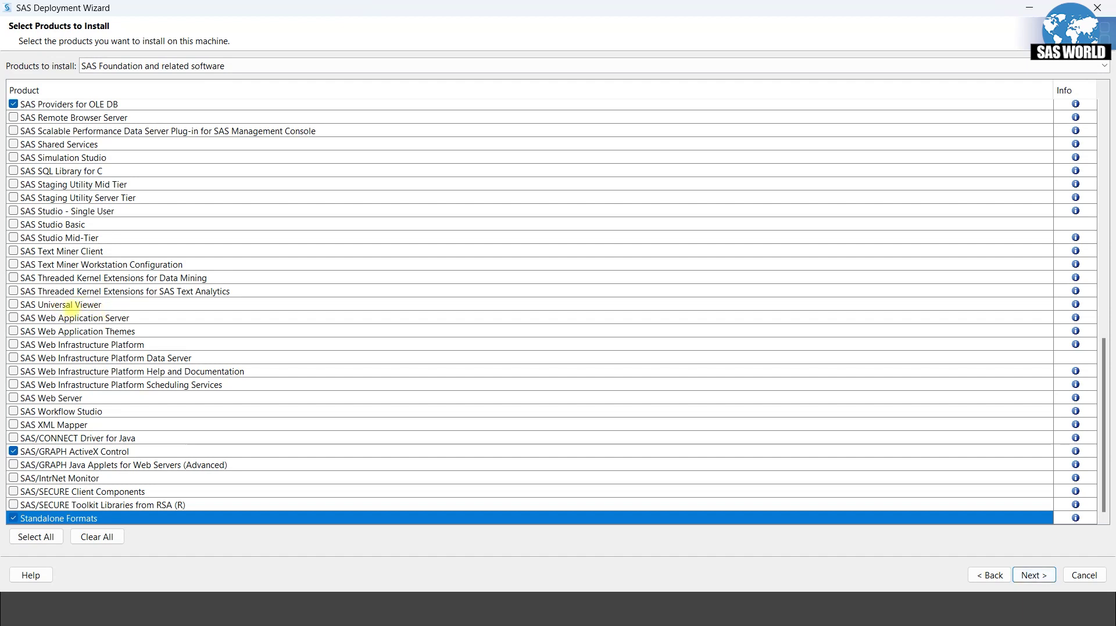
- Reselect SAS Foundation and related software as the set of products to install
scroll(232, 361, "up", 20)
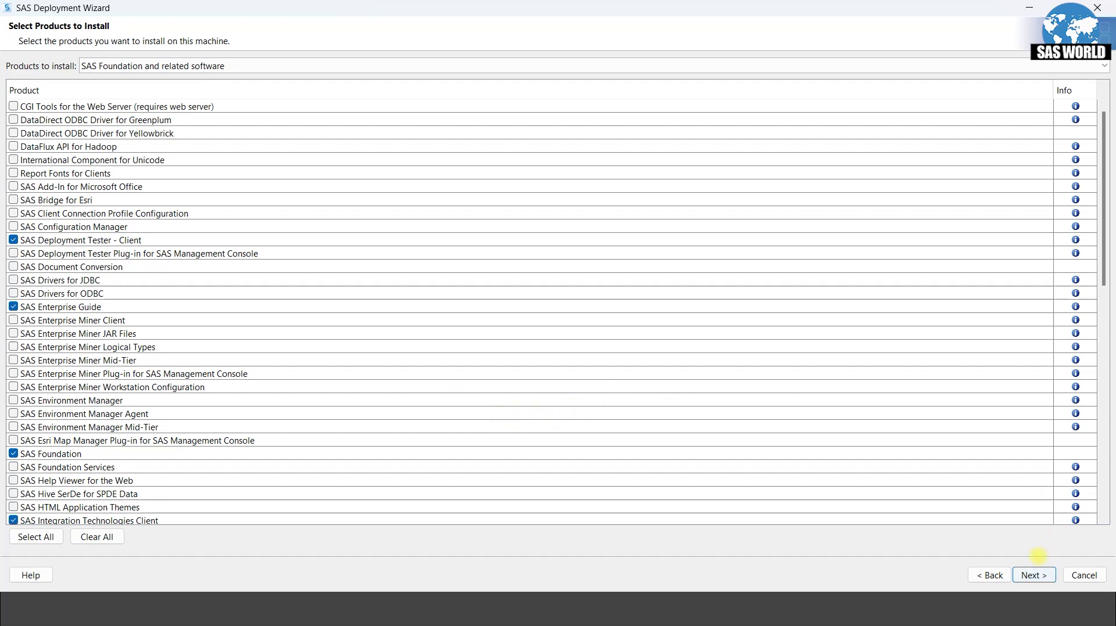
left_click(1095, 65)
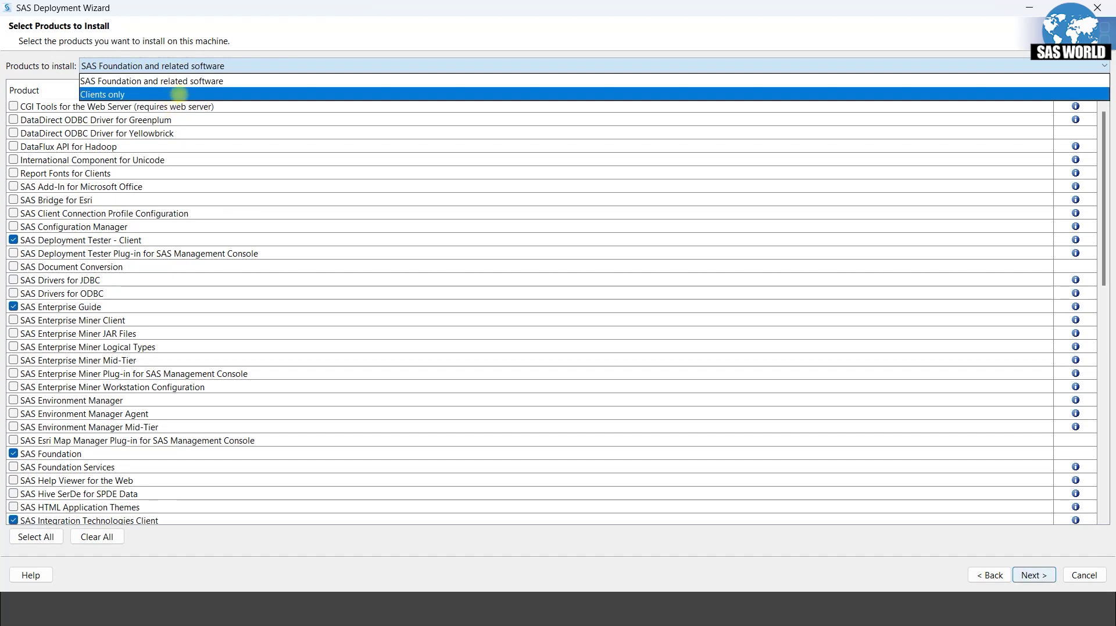
left_click(224, 80)
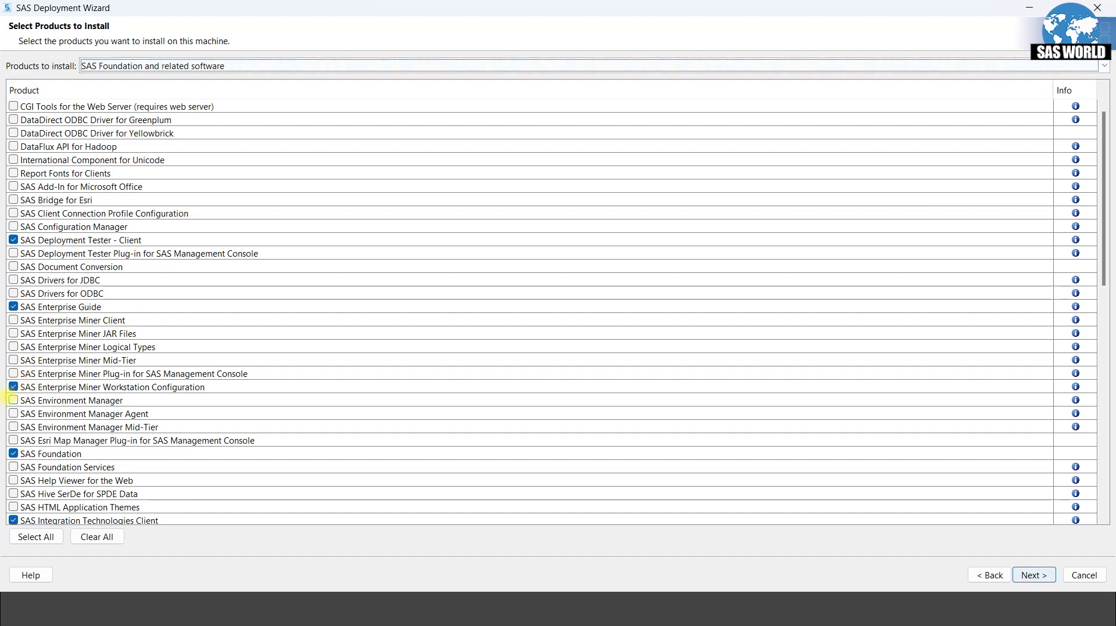
- Deselect SAS Enterprise Miner Workstation Configuration, SAS ODS Graphics Designer, SAS Studio - Single User and SAS Text Miner Workstation Configuration from the products to install
left_click(13, 387)
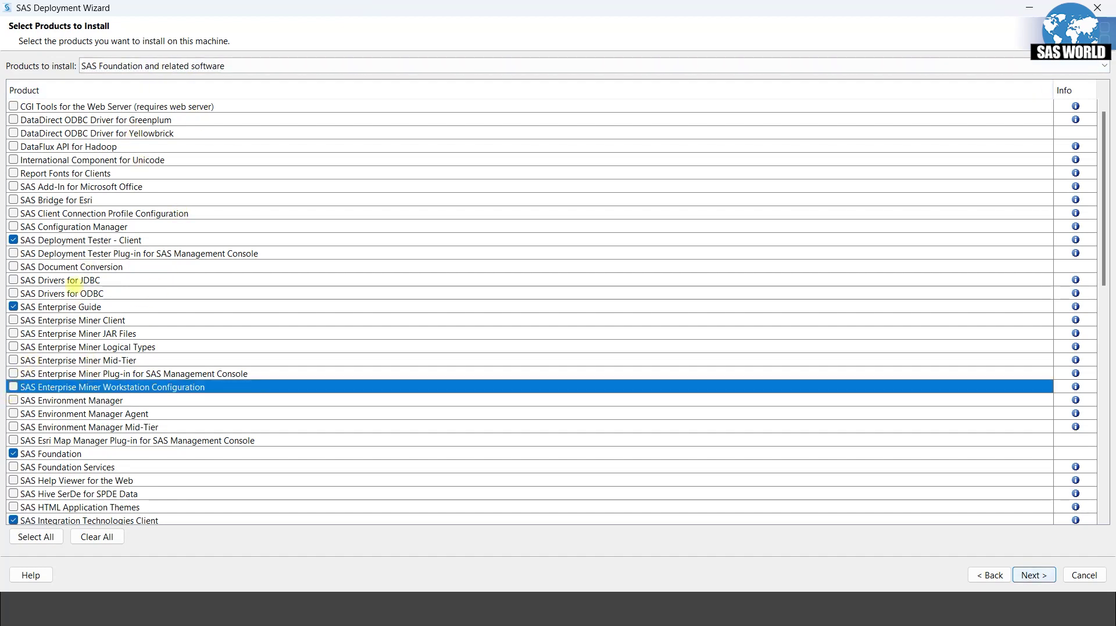
scroll(87, 375, "down", 4)
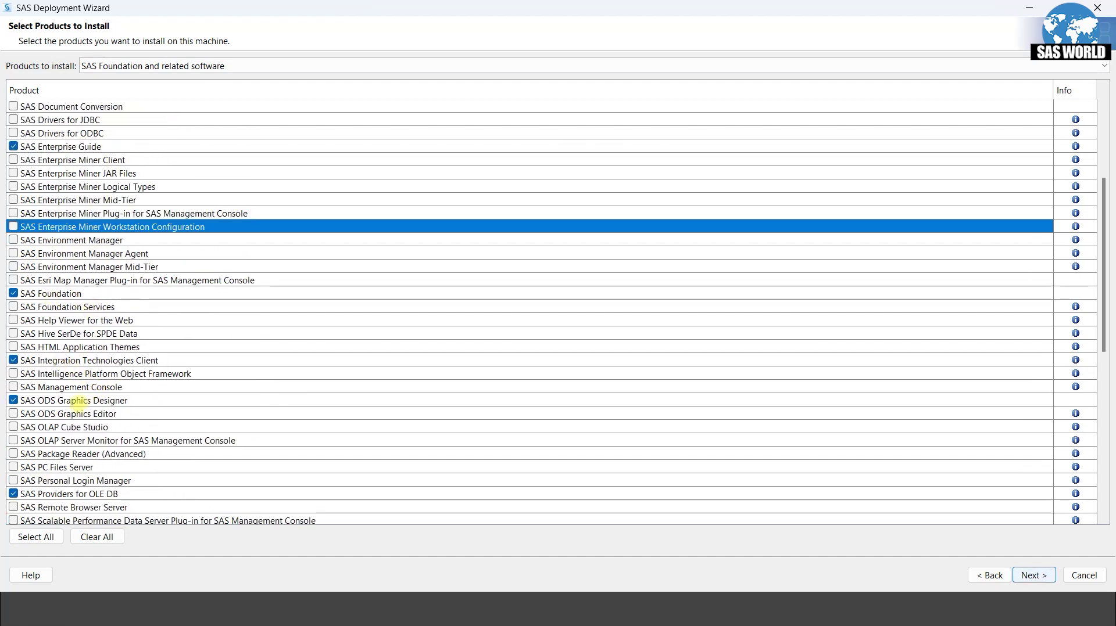
scroll(75, 398, "down", 2)
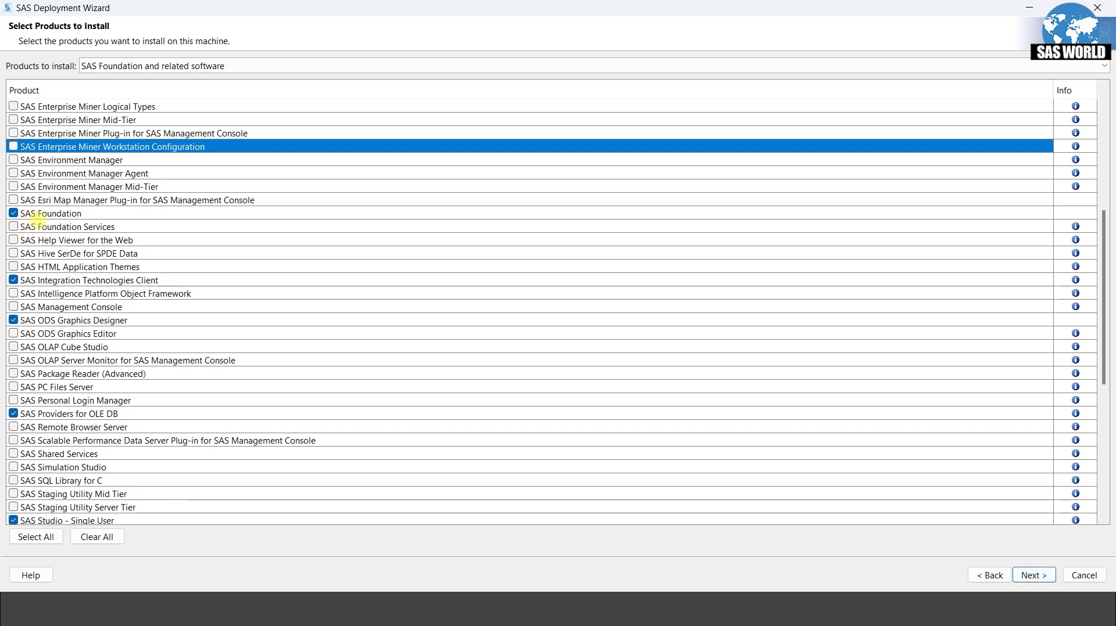
left_click(13, 319)
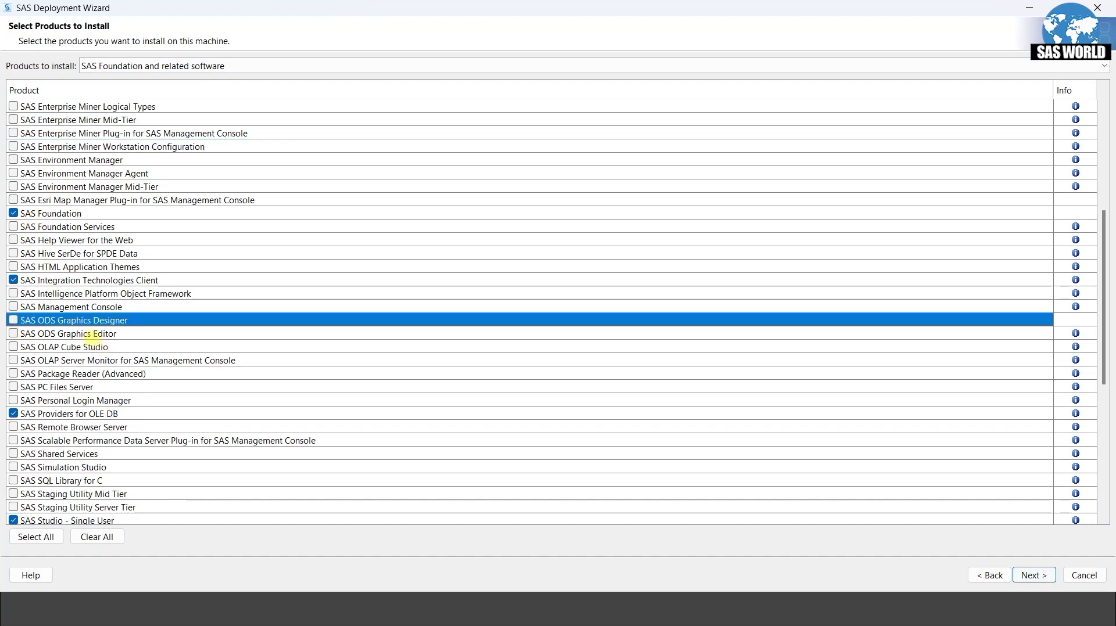
scroll(117, 372, "down", 2)
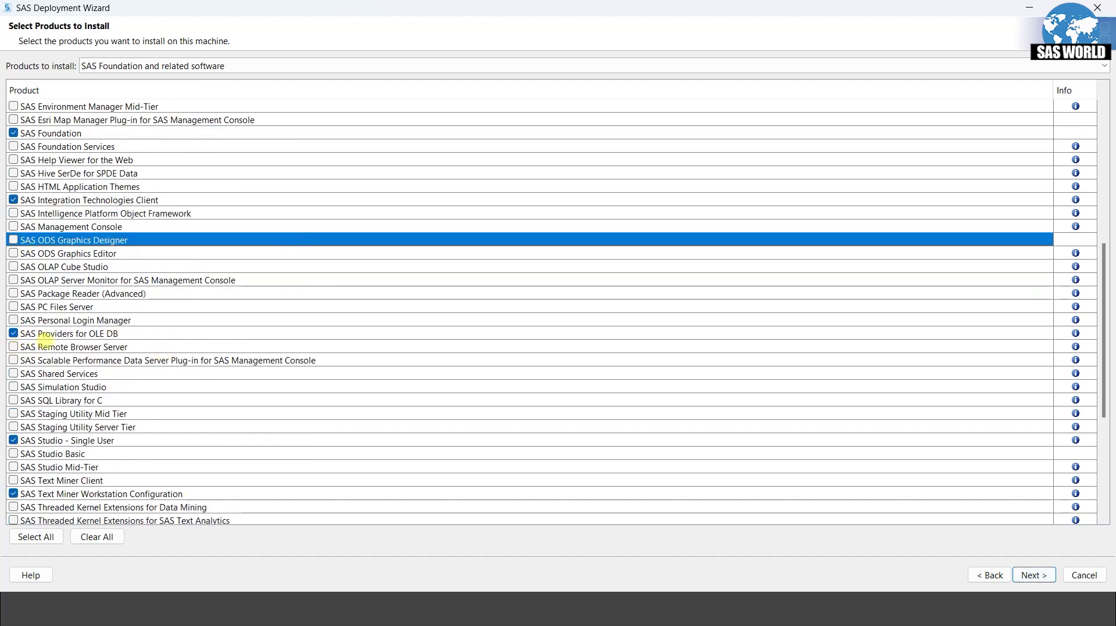
left_click(224, 440)
scroll(82, 364, "down", 4)
left_click(35, 336)
scroll(249, 386, "down", 2)
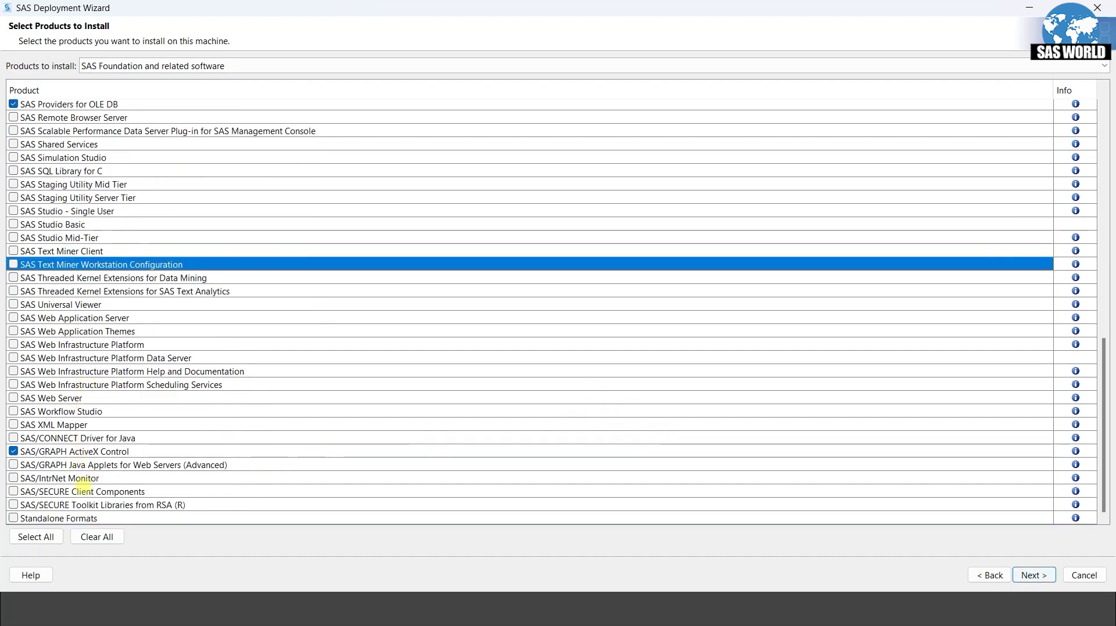
- Add Standalone Formats to the products to install and continue to the SAS Foundation mode selection
left_click(13, 519)
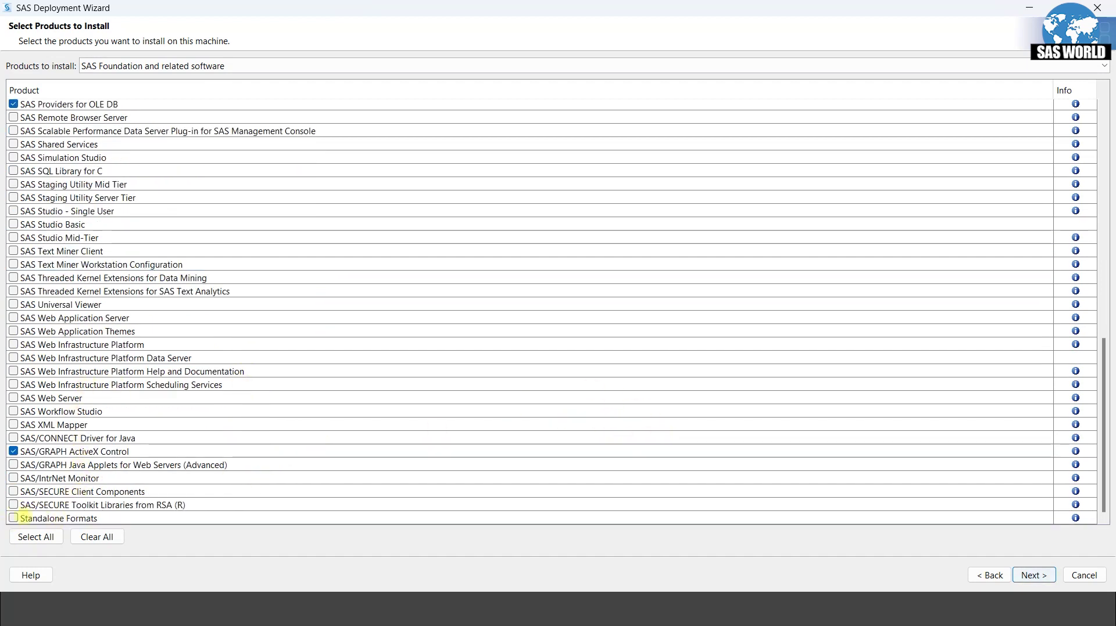
left_click(26, 517)
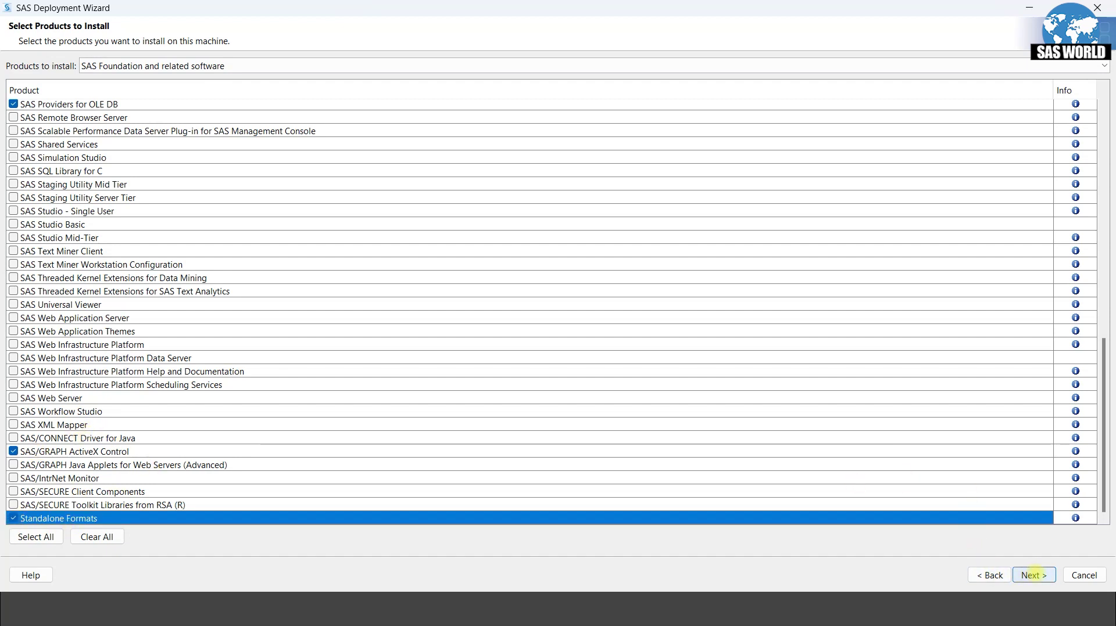
left_click(1034, 575)
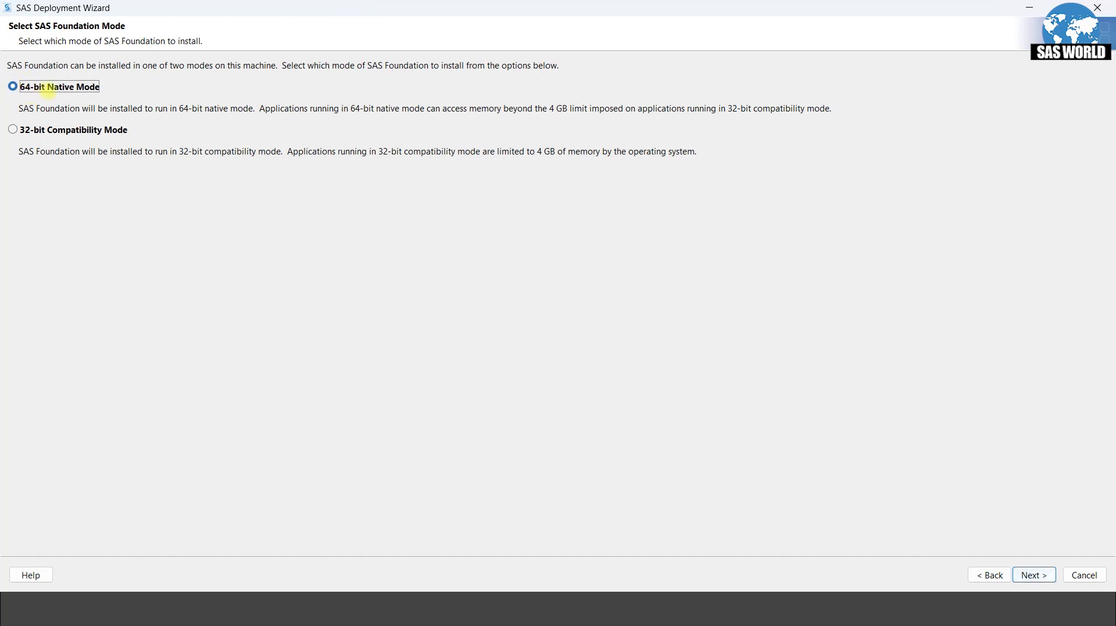
- Accept 64-bit Native Mode for SAS Foundation and set SAS Enterprise Guide to 64-bit Native Mode, continuing to the Foundation products
left_click(1028, 575)
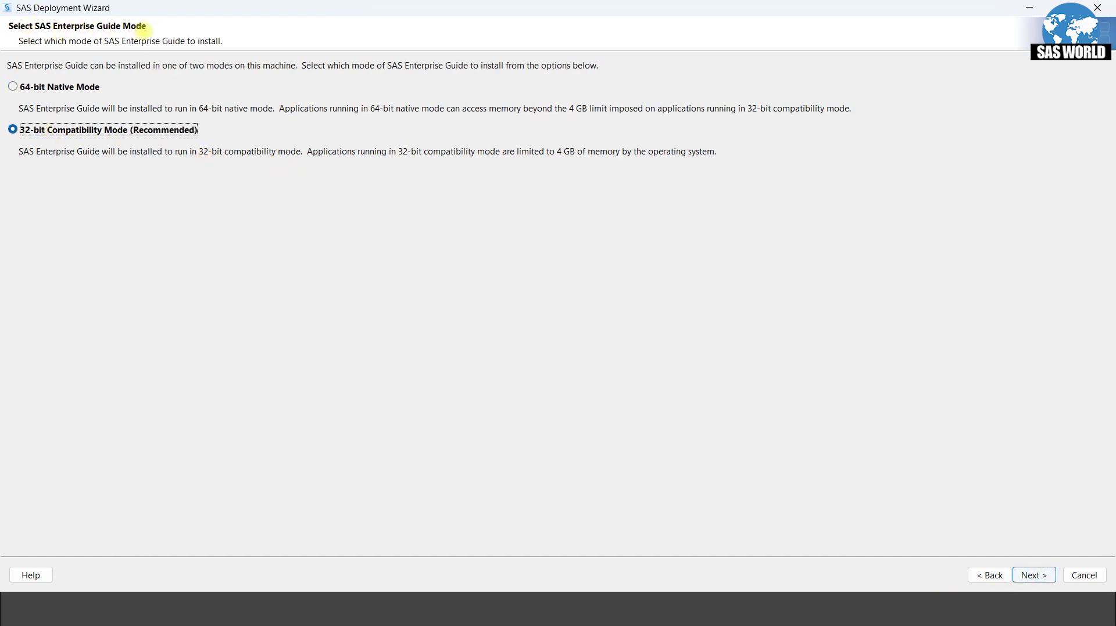
left_click(12, 86)
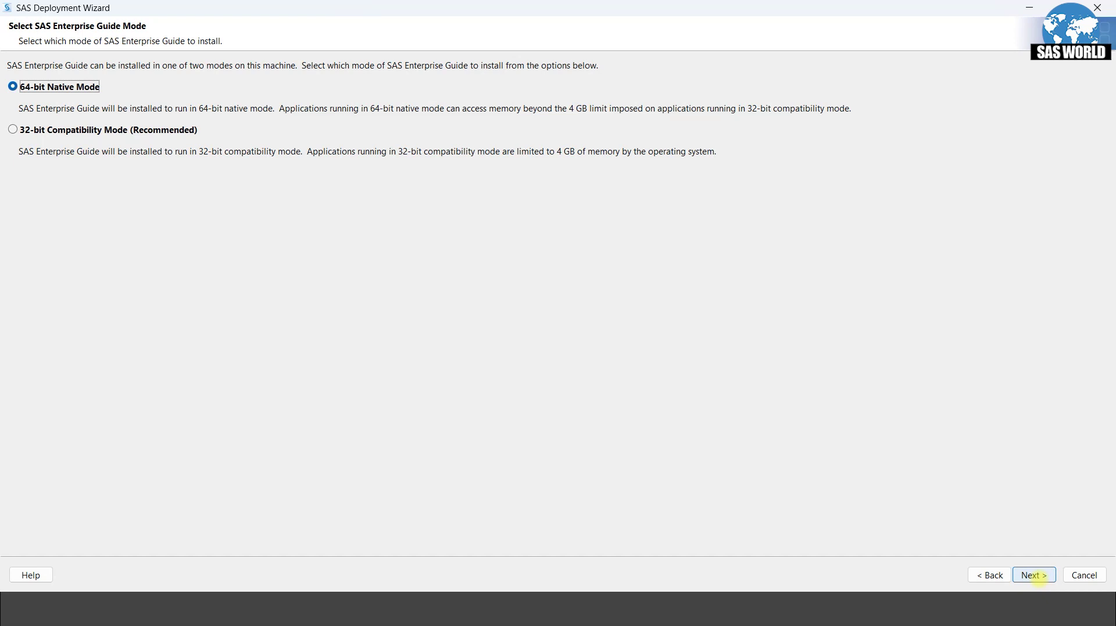
left_click(1037, 576)
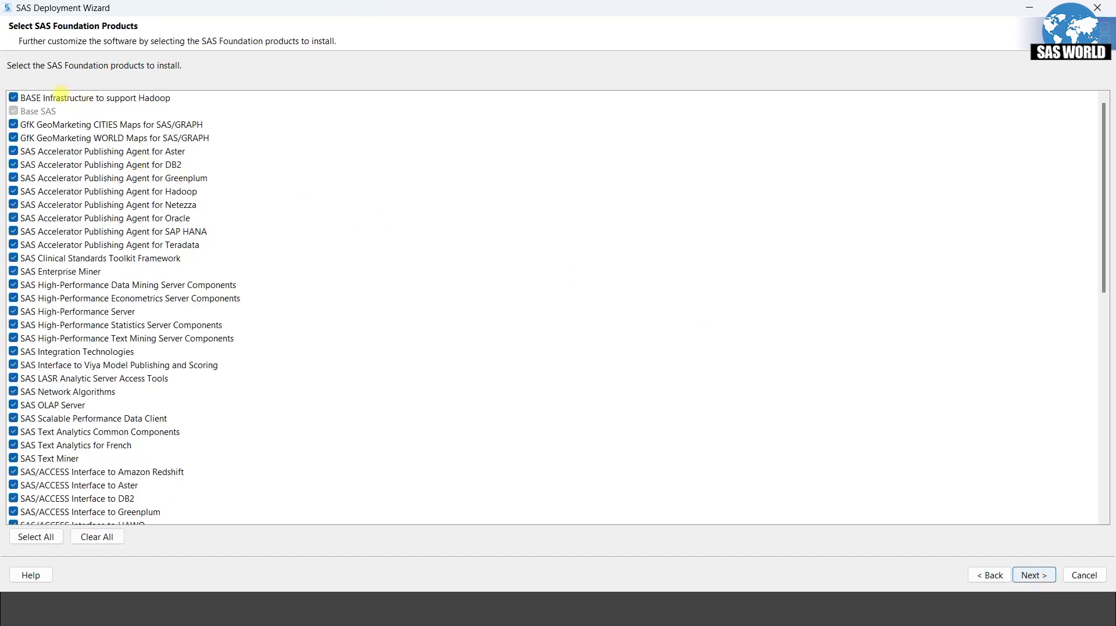
- Deselect BASE Infrastructure to support Hadoop and SAS Enterprise Miner from the SAS Foundation products to install
scroll(116, 320, "down", 12)
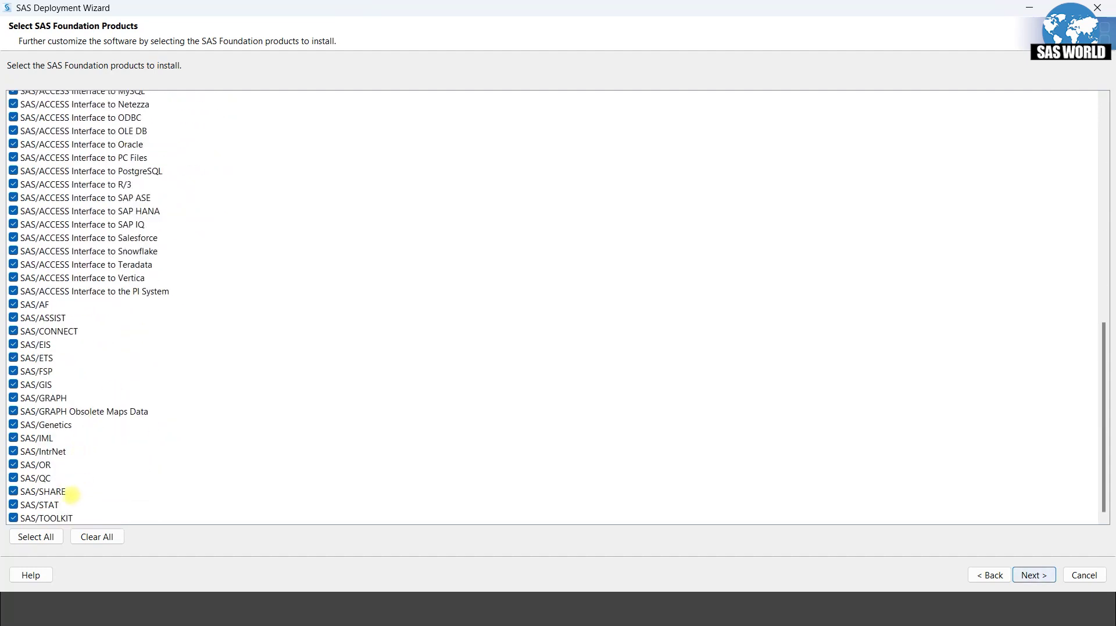
scroll(102, 410, "up", 12)
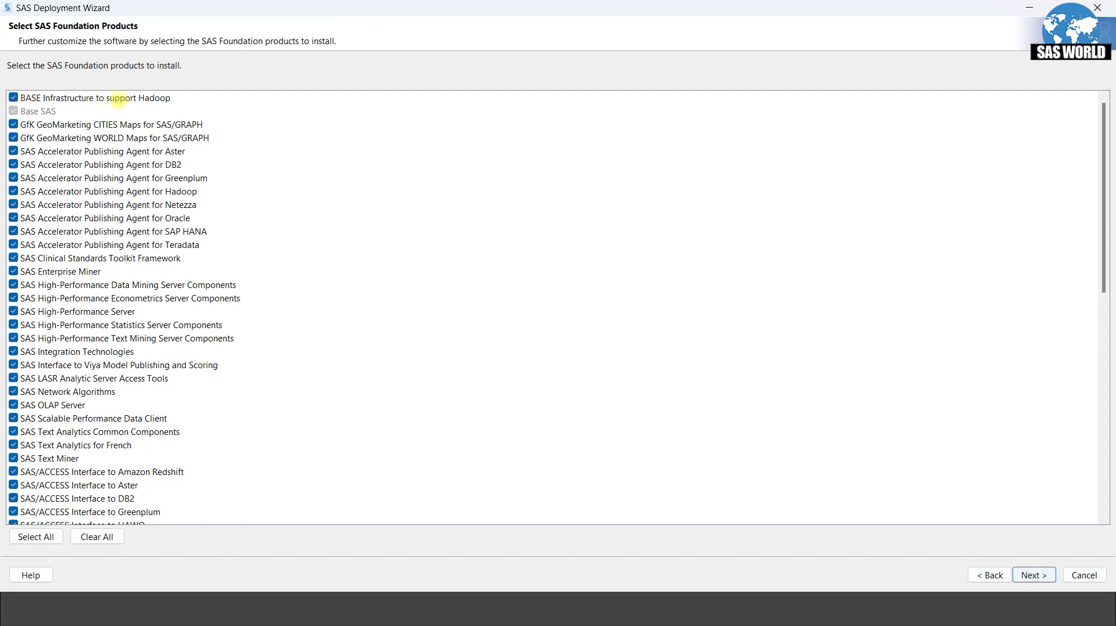
left_click(13, 97)
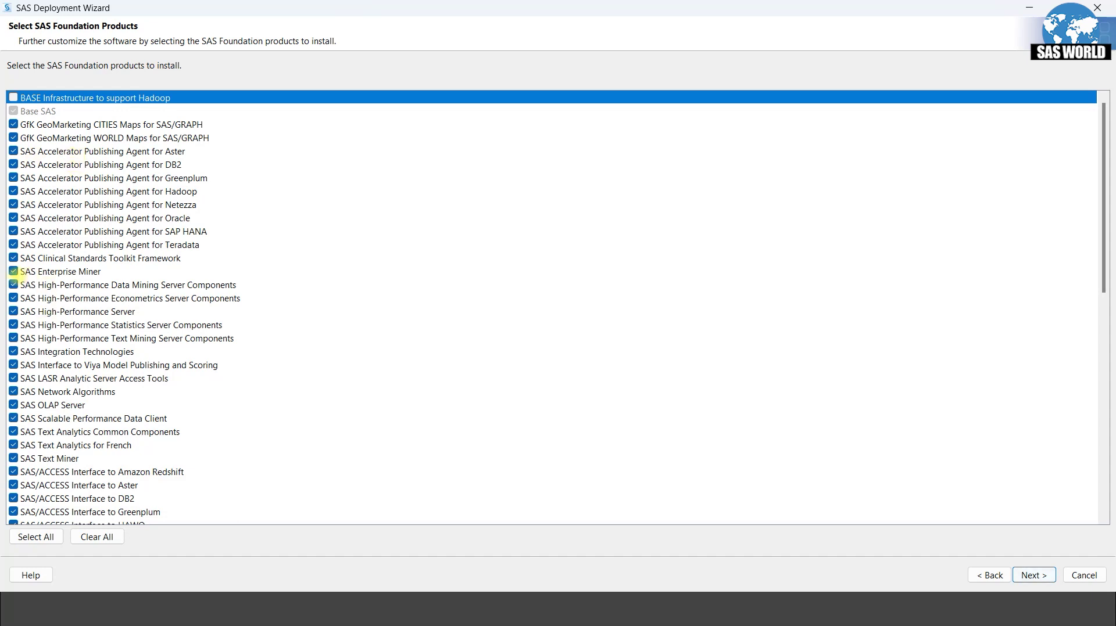
left_click(14, 272)
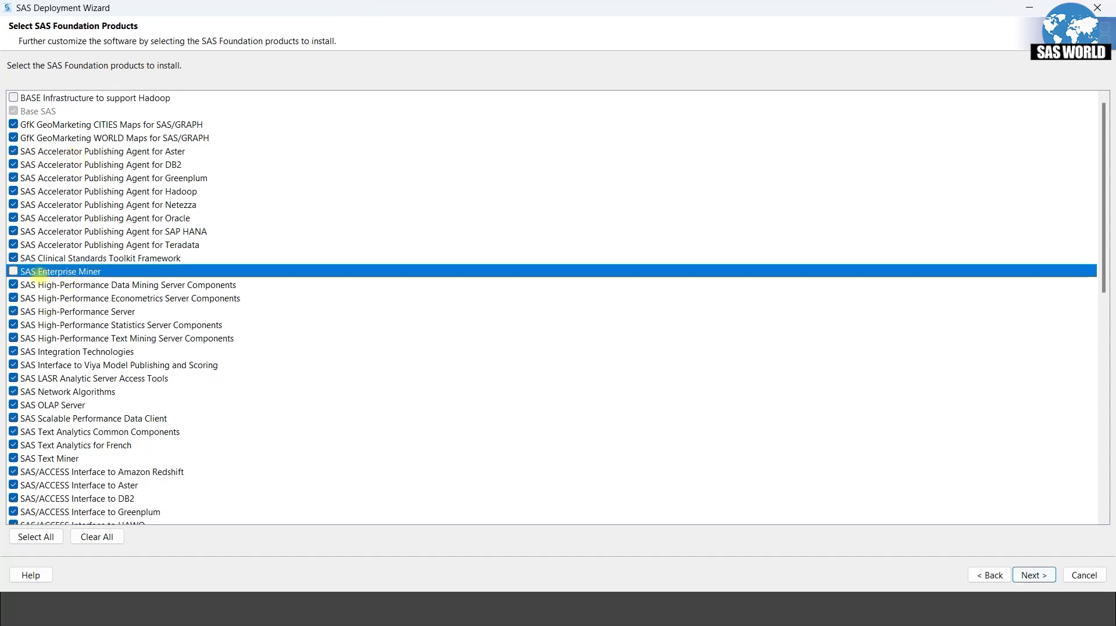
- Deselect SAS Text Analytics for French and SAS Text Miner from the SAS Foundation products
scroll(72, 294, "down", 1)
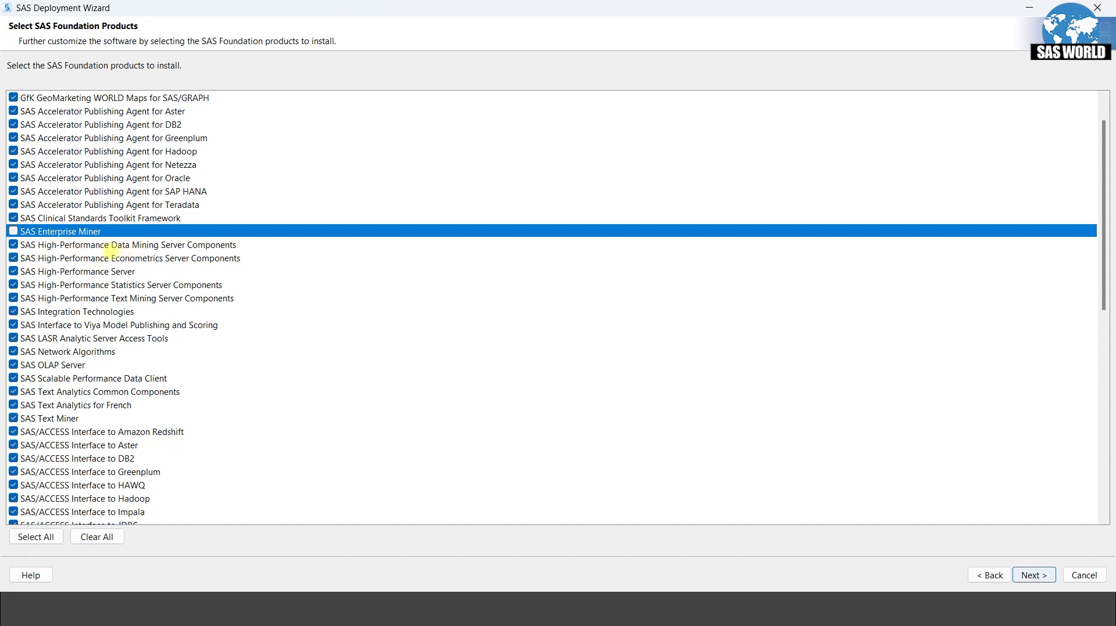
scroll(114, 174, "down", 2)
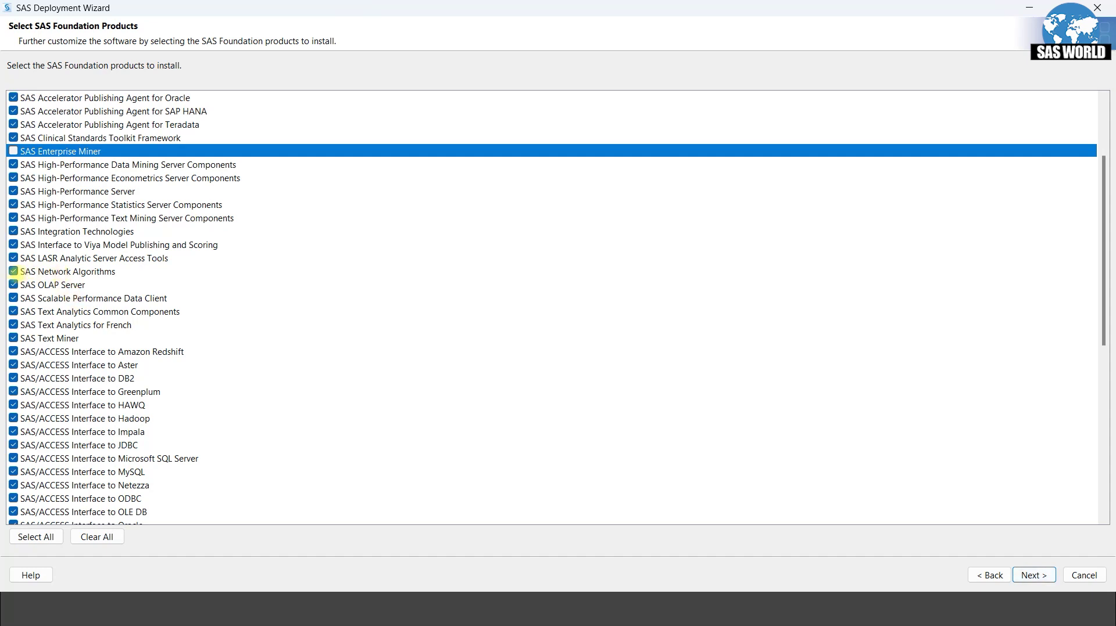
scroll(73, 339, "down", 1)
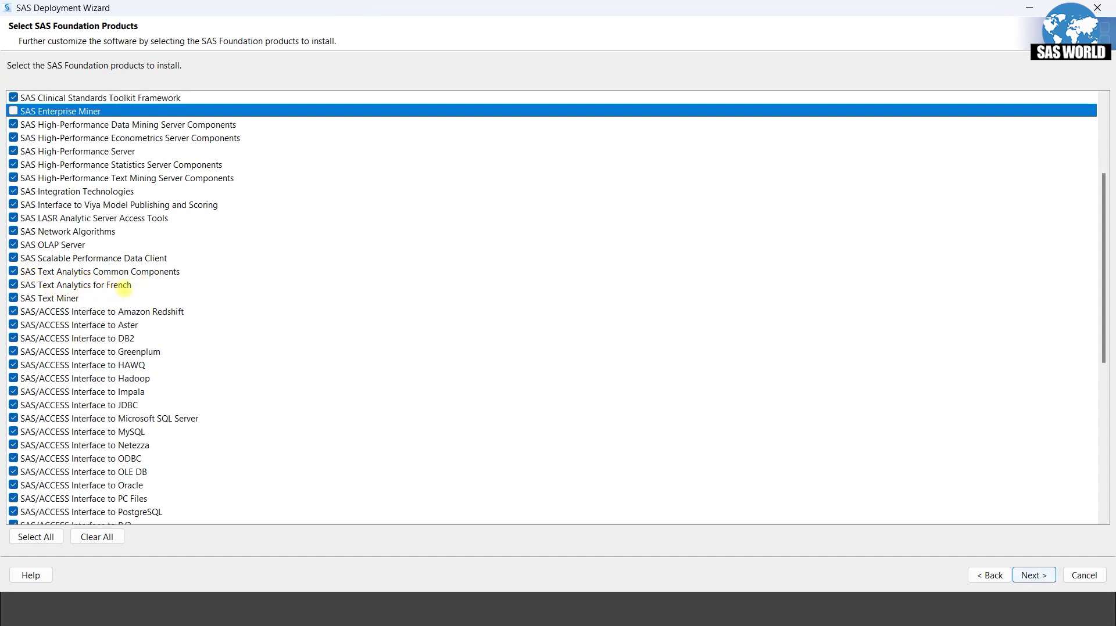
left_click(13, 284)
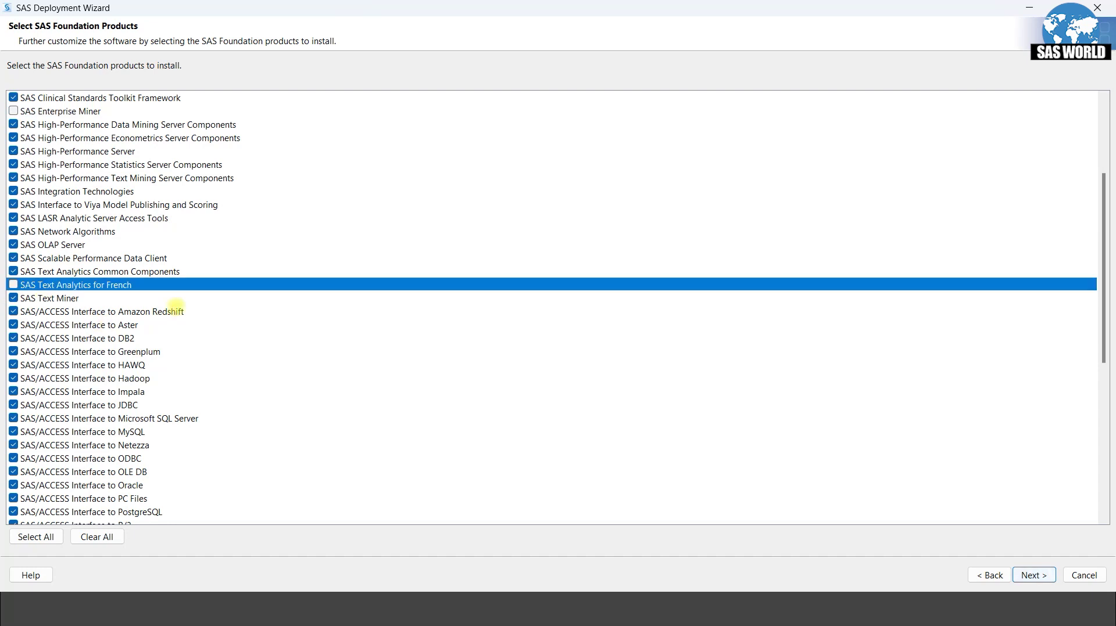
scroll(160, 312, "down", 3)
left_click(14, 178)
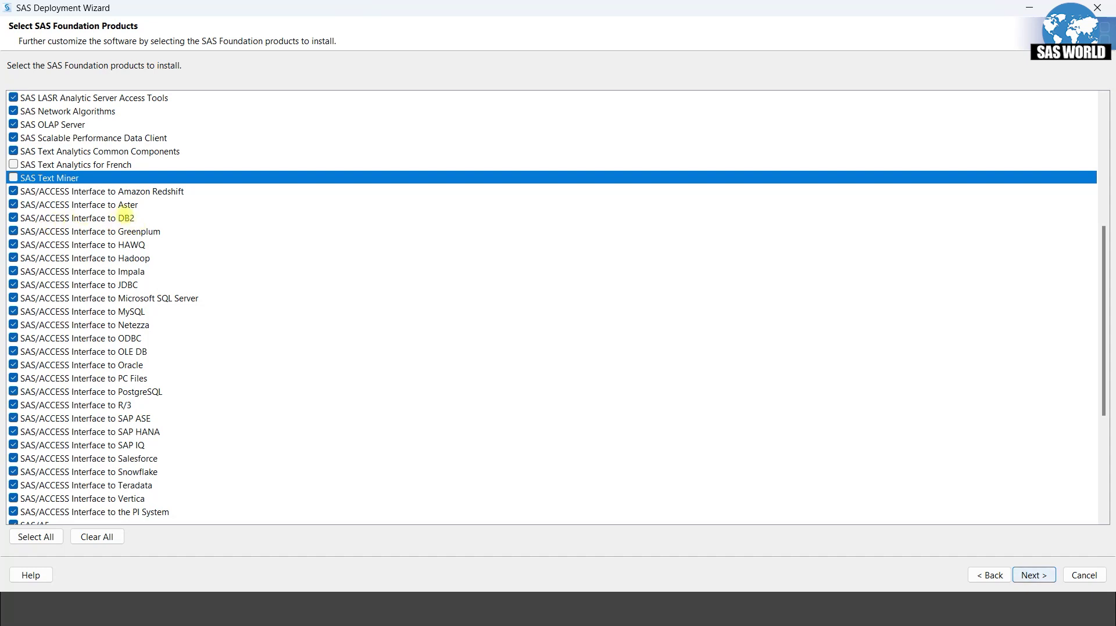
- Deselect the SAS/ACCESS Interface to Hadoop and the SAS/ACCESS Interface to Impala
left_click(100, 258)
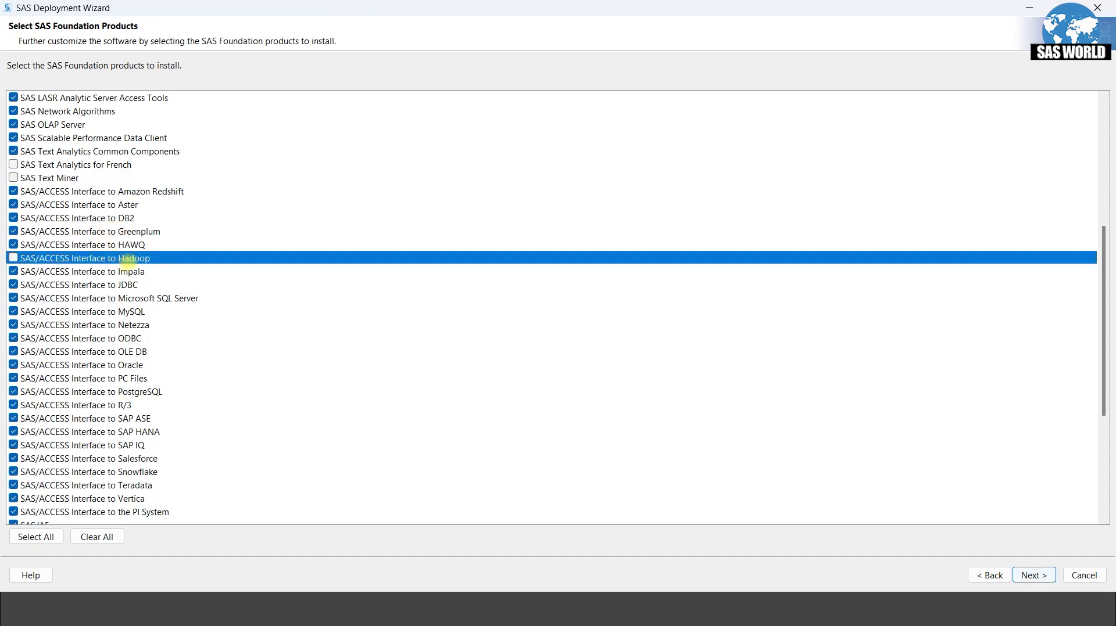
scroll(133, 312, "down", 1)
left_click(145, 232)
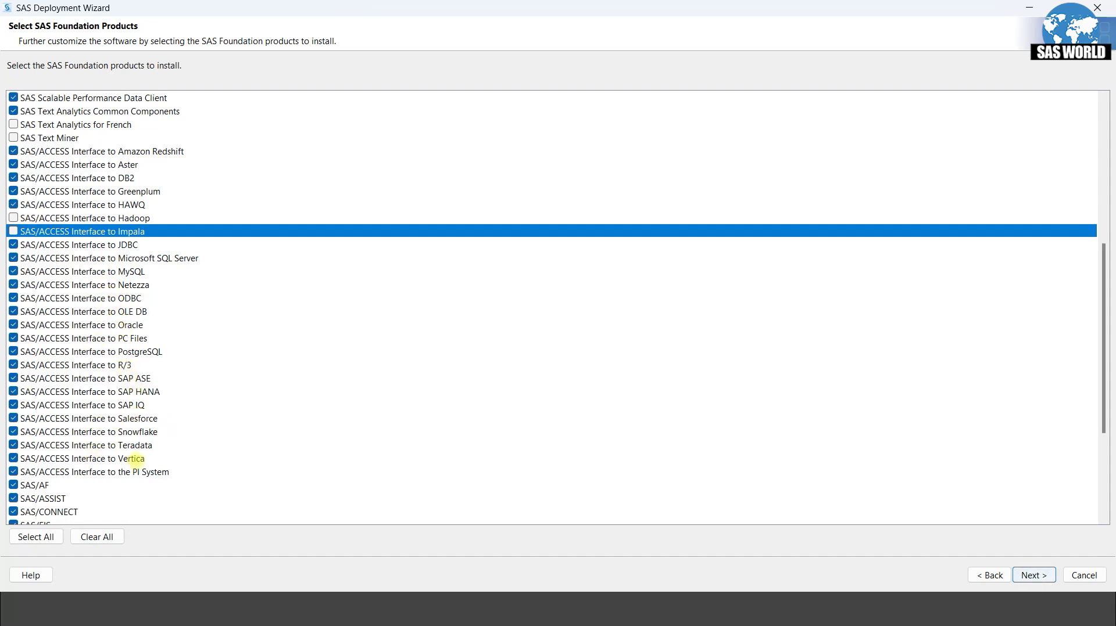
- Deselect SAS/IML from the SAS Foundation products and continue to the installation data file
scroll(135, 457, "down", 1)
scroll(129, 418, "down", 3)
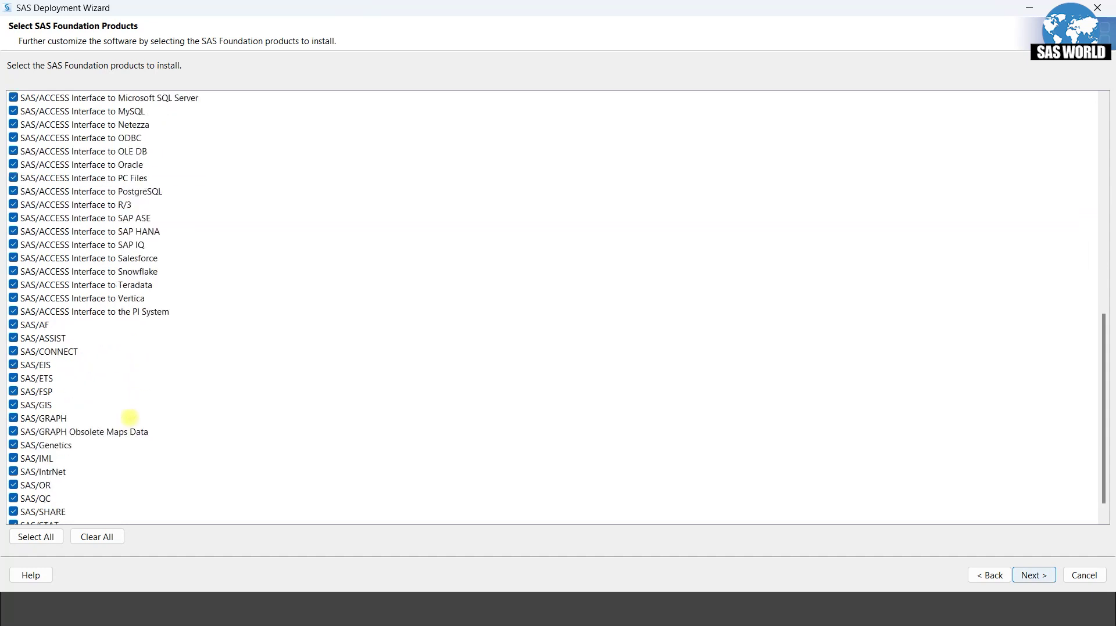
scroll(50, 490, "down", 1)
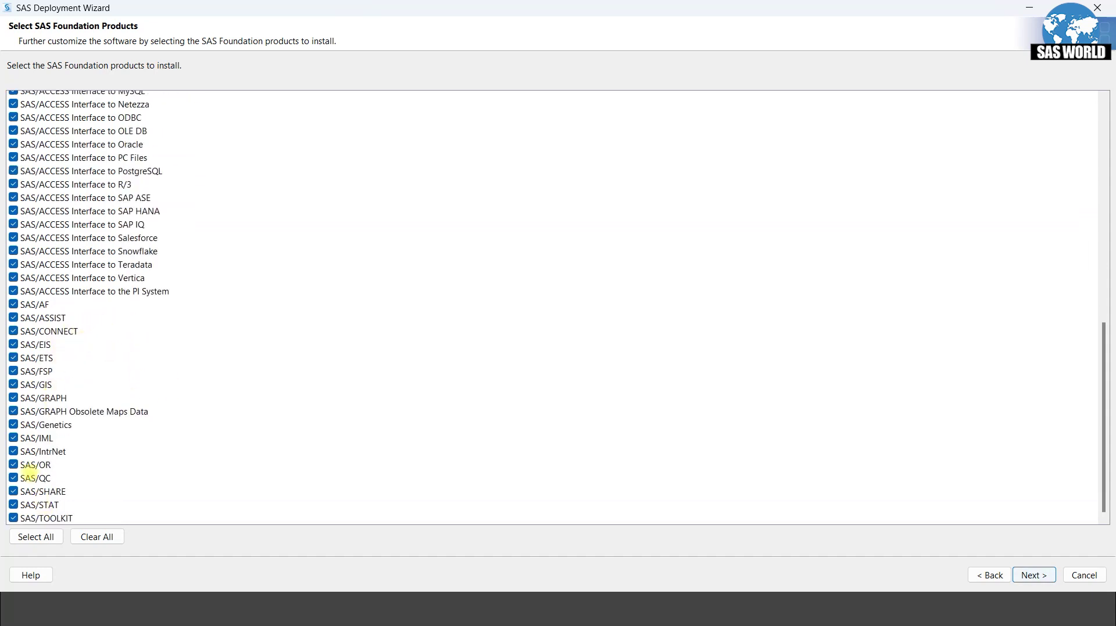
left_click(13, 438)
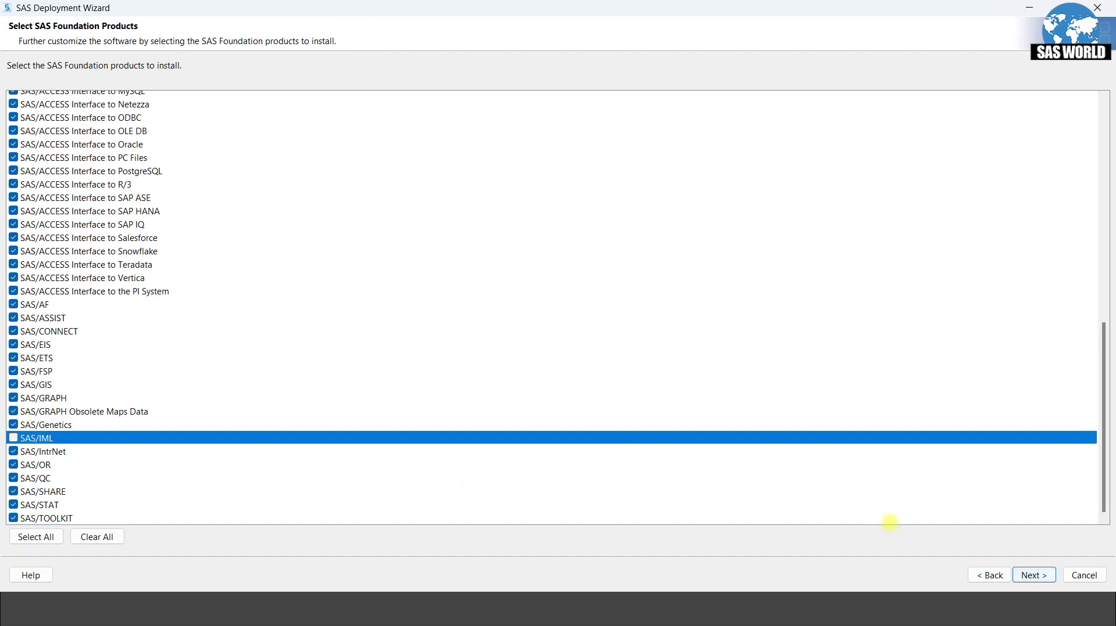
left_click(1040, 574)
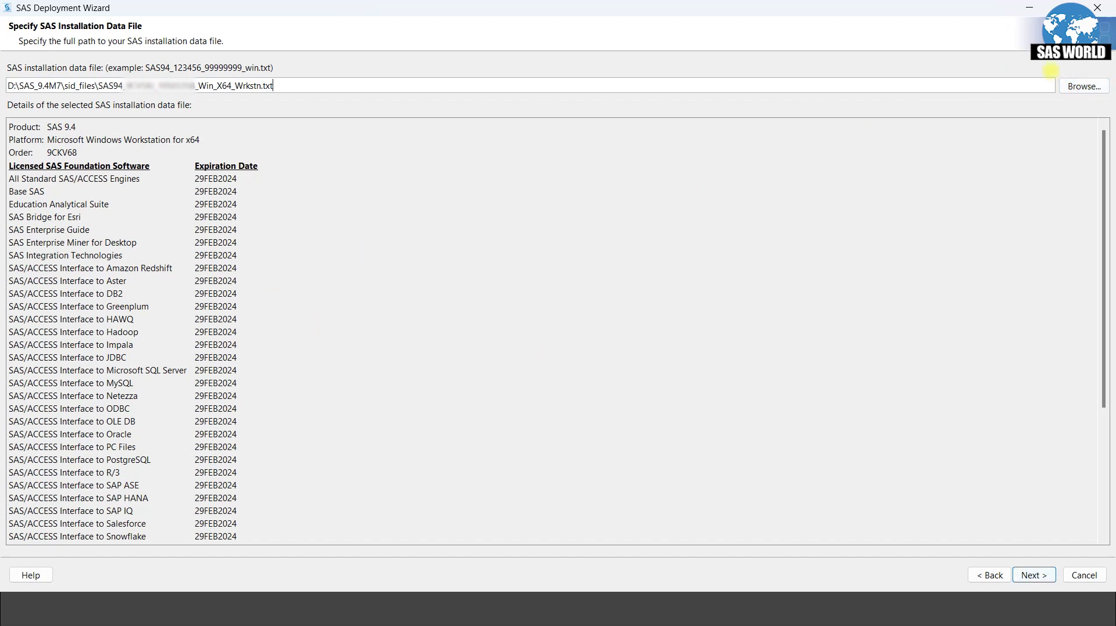
- Check the available files in the sid_files folder, keep the preset SAS installation data file and continue to language support
left_click(1091, 85)
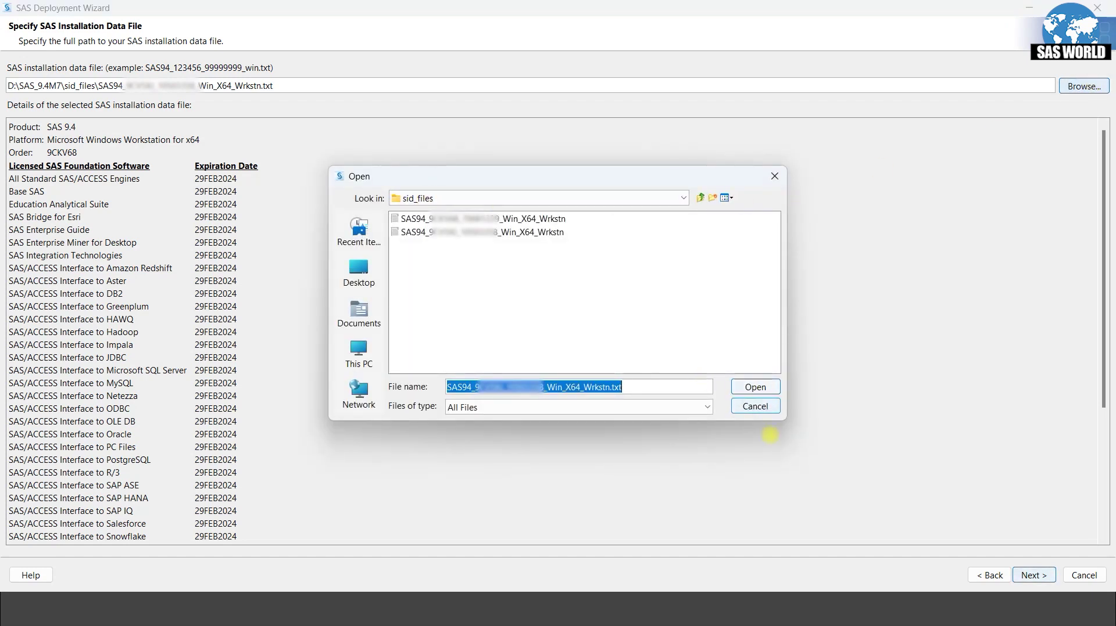
left_click(768, 408)
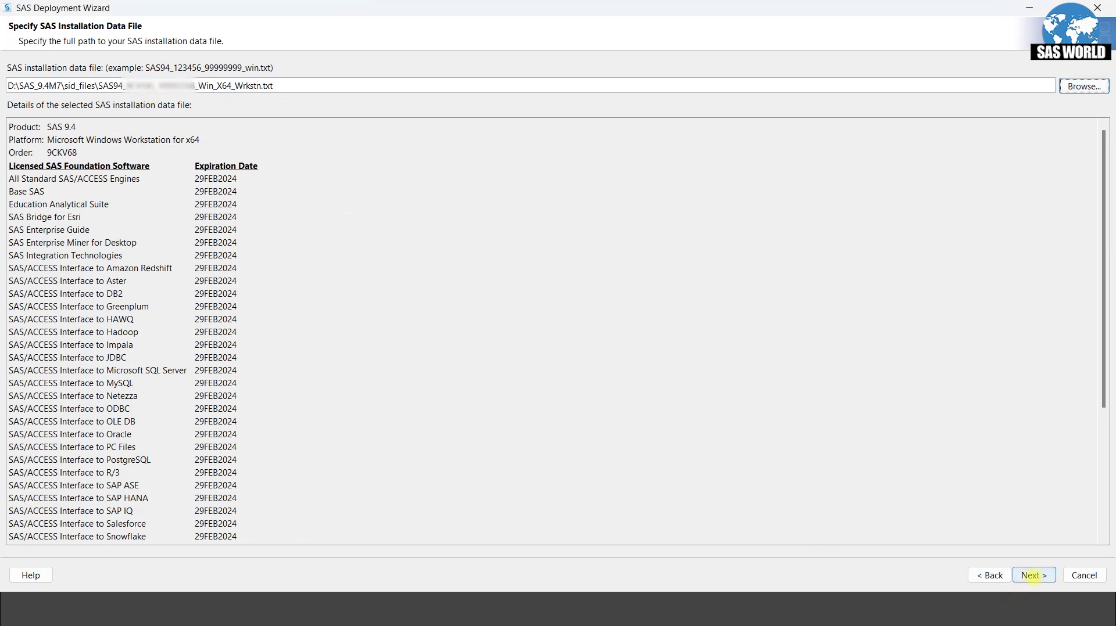
left_click(1033, 576)
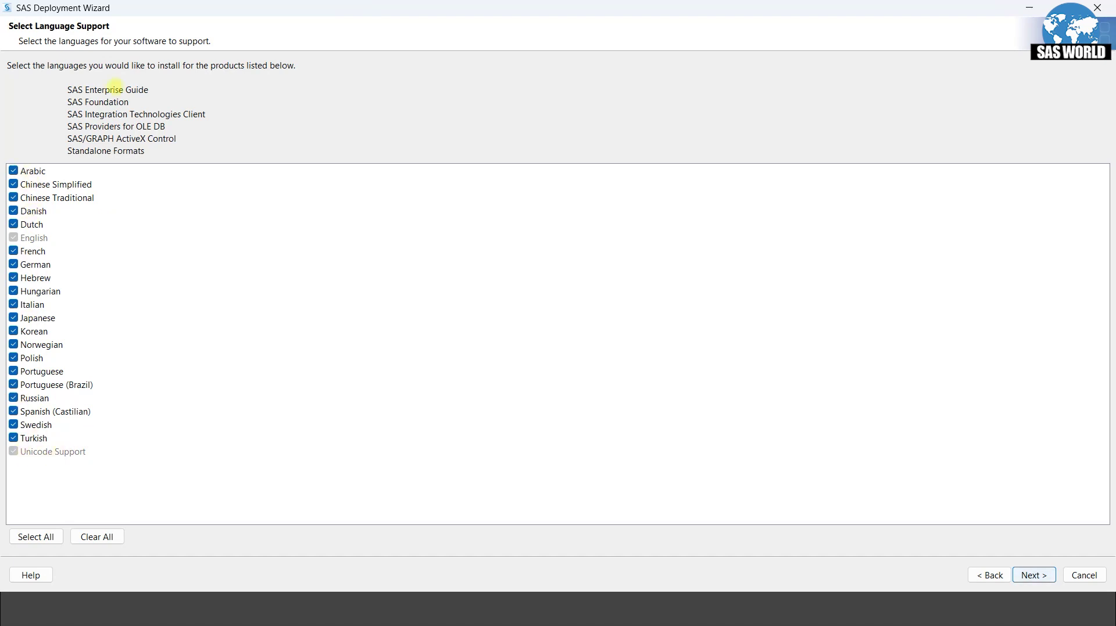
- Deselect all optional languages and make SAS Enterprise Guide (64-bit) the default product for SAS file types
left_click(93, 535)
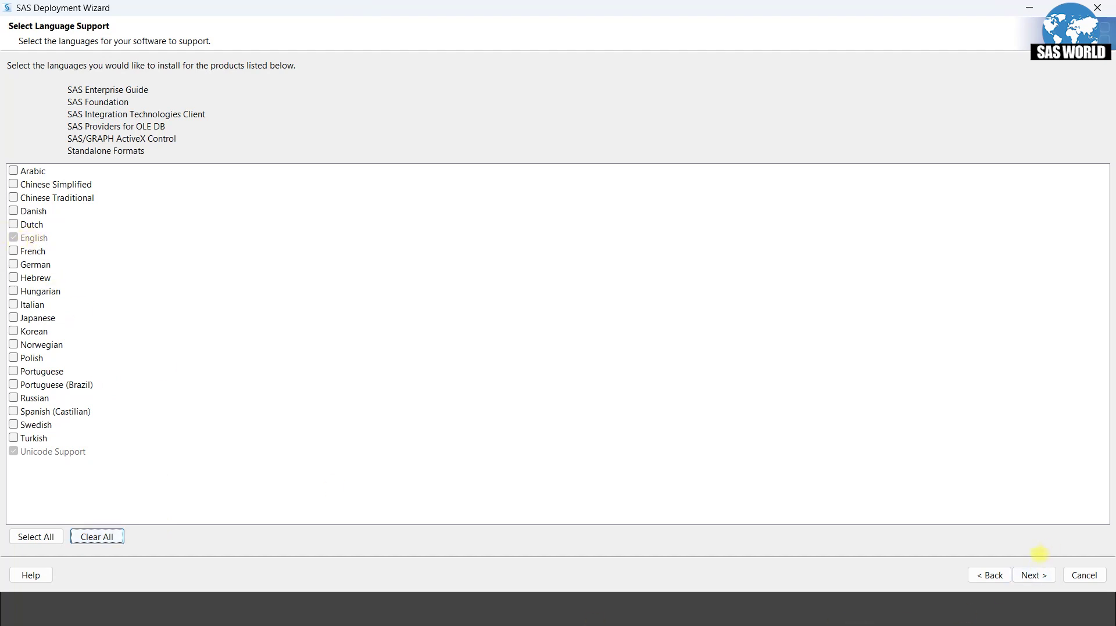
left_click(1036, 572)
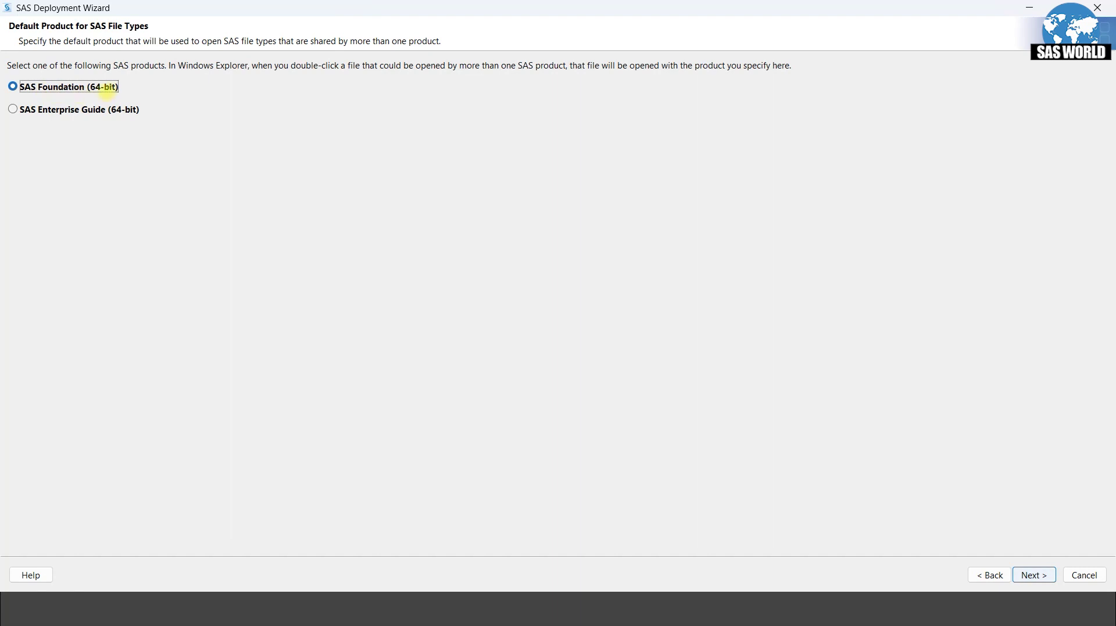
left_click(35, 108)
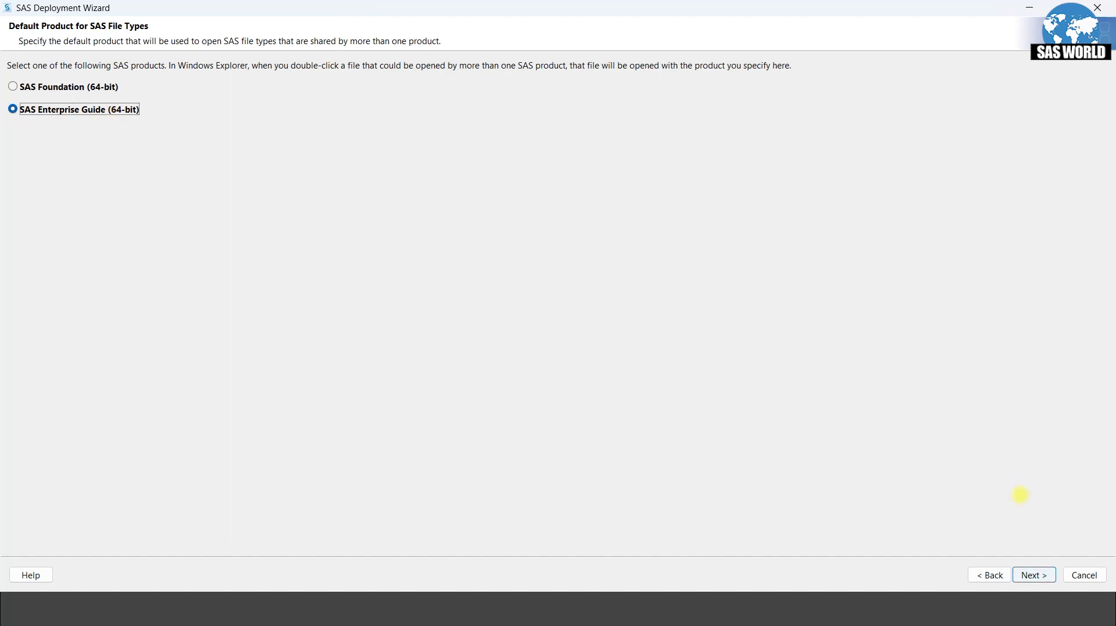
left_click(1034, 576)
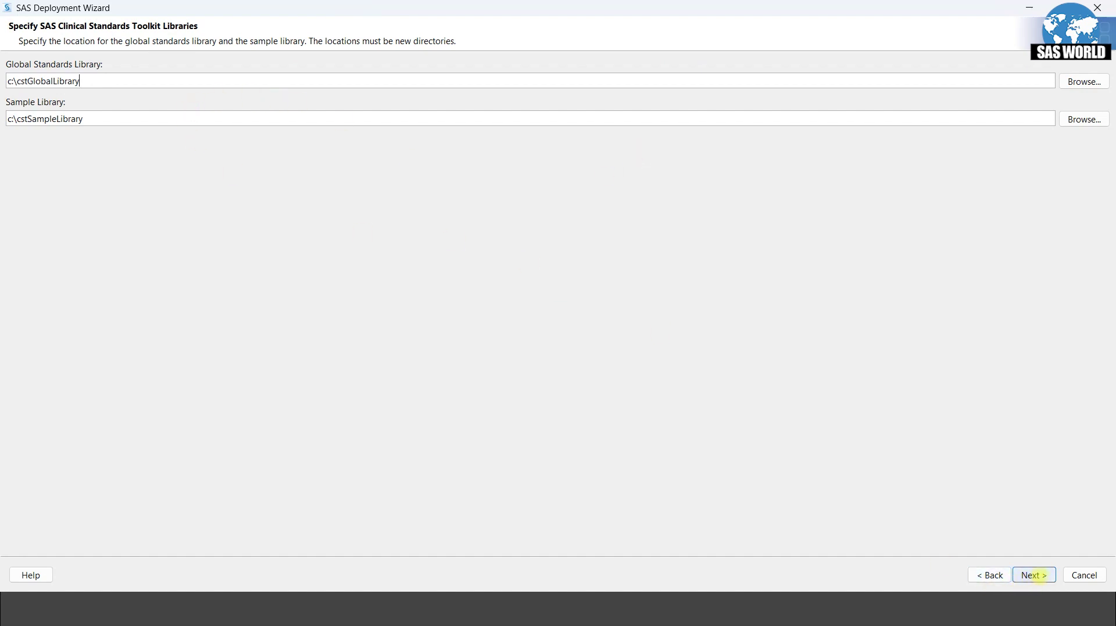
- Accept the default Clinical Standards Toolkit library locations and the Document Conversion host with port 7111, continuing to the system check
left_click(1035, 575)
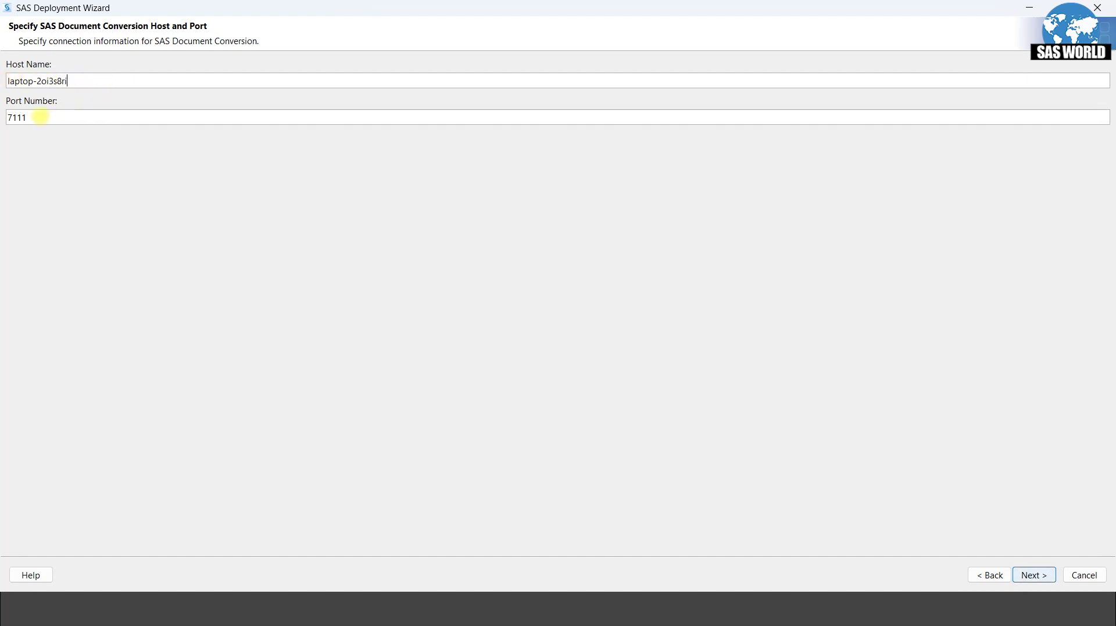
double_click(40, 116)
left_click(1035, 576)
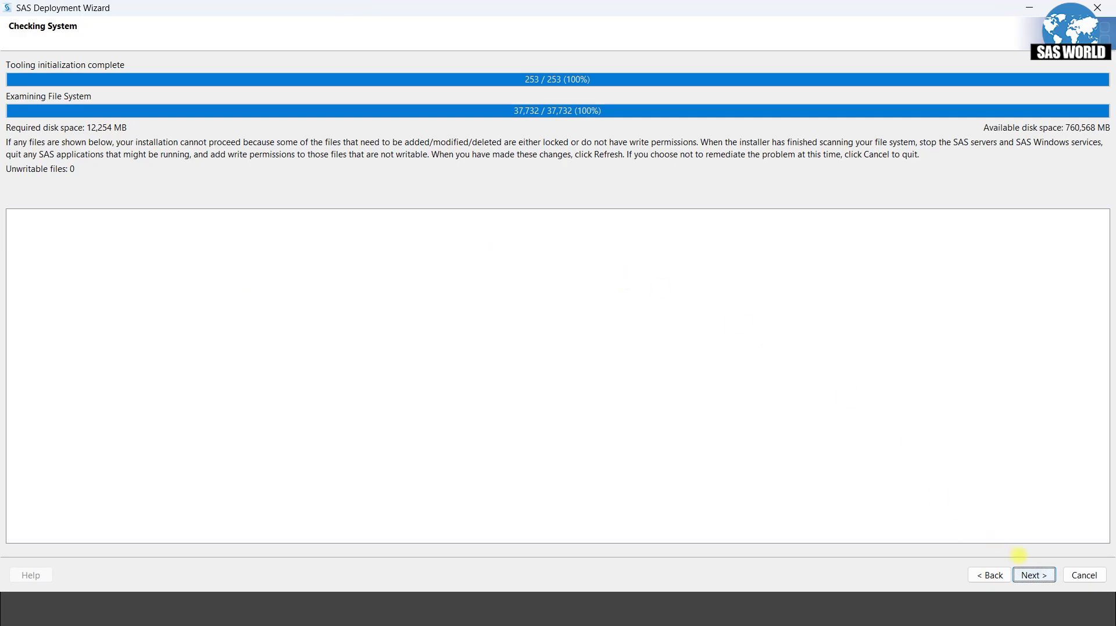
- Continue to the deployment summary, review the listed installation stages and start the deployment
left_click(1033, 574)
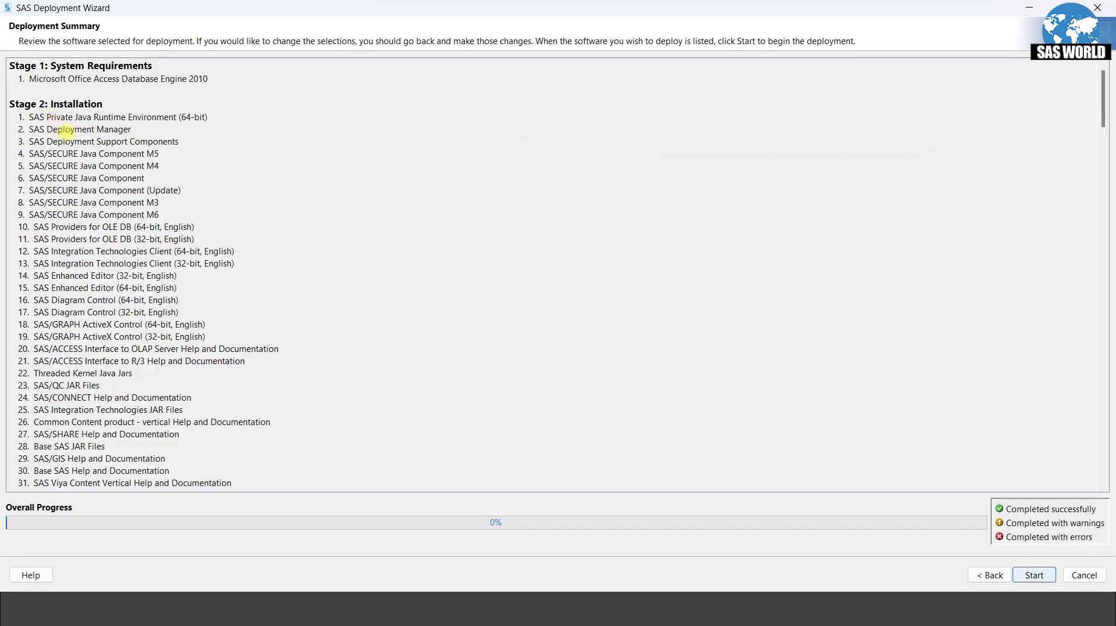
scroll(124, 309, "down", 5)
scroll(124, 309, "down", 20)
scroll(140, 378, "up", 20)
scroll(162, 429, "up", 2)
left_click(1034, 576)
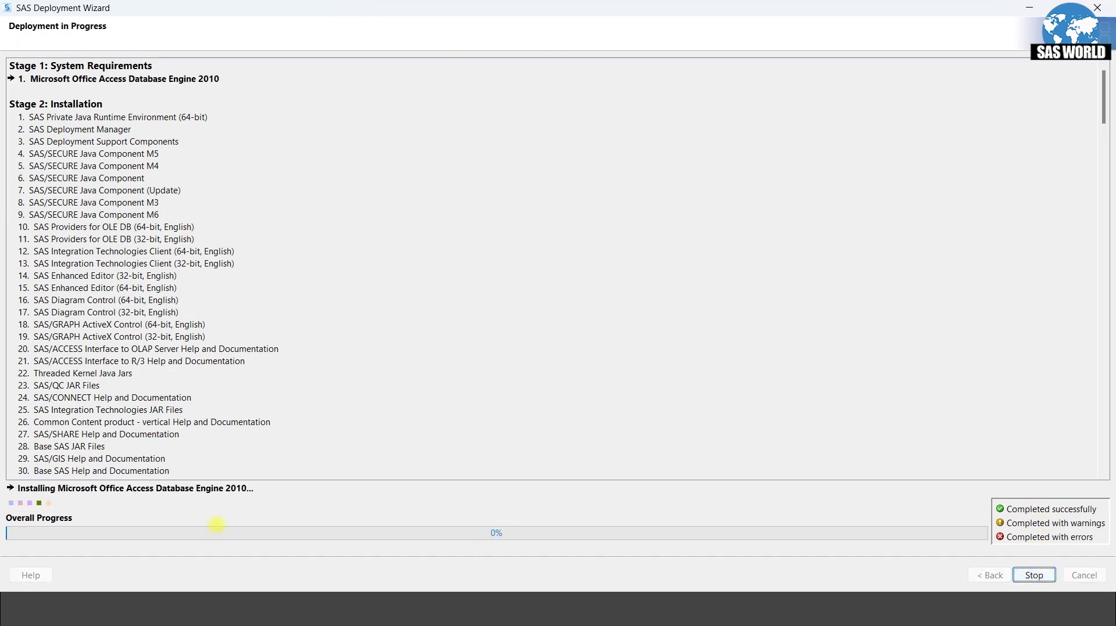
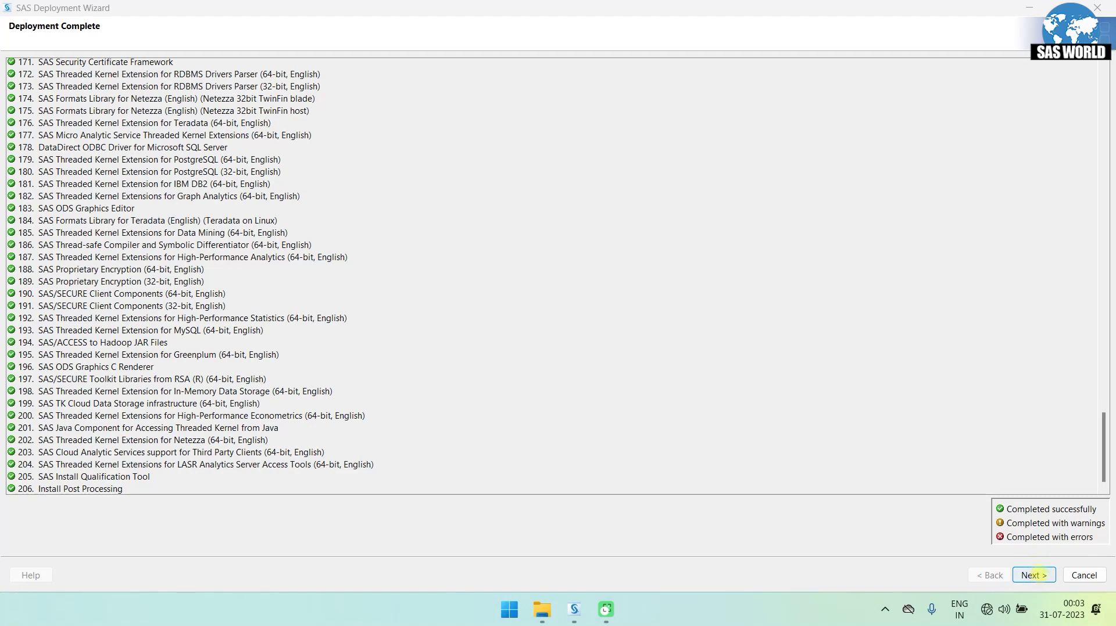
- Continue past the completed deployment, keep Do Not Send as the support option and finish the wizard
left_click(1034, 575)
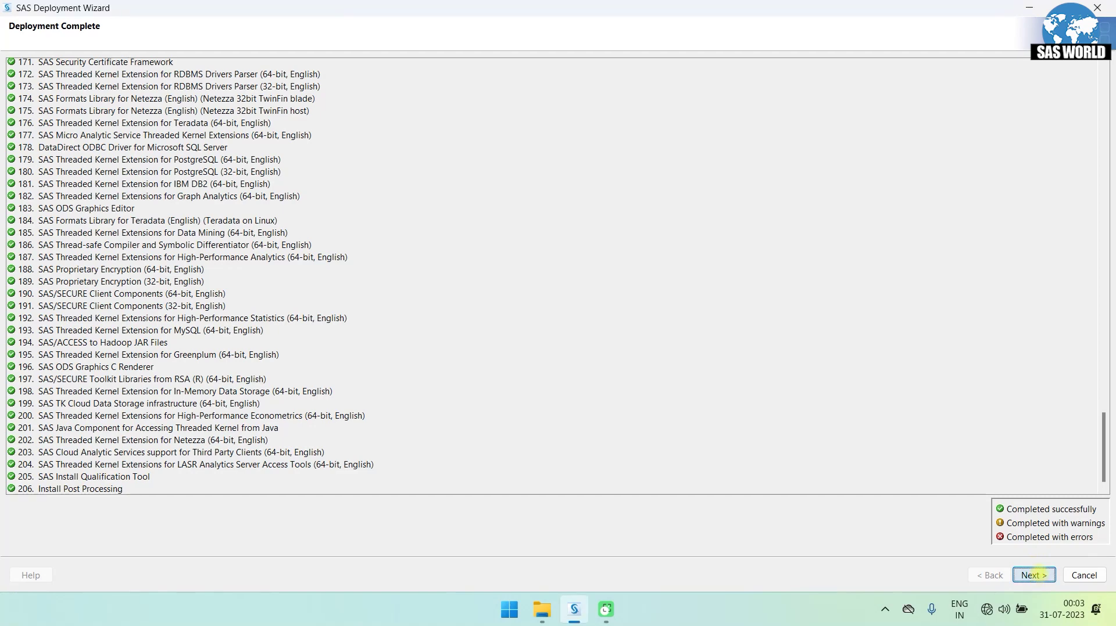
left_click(1034, 574)
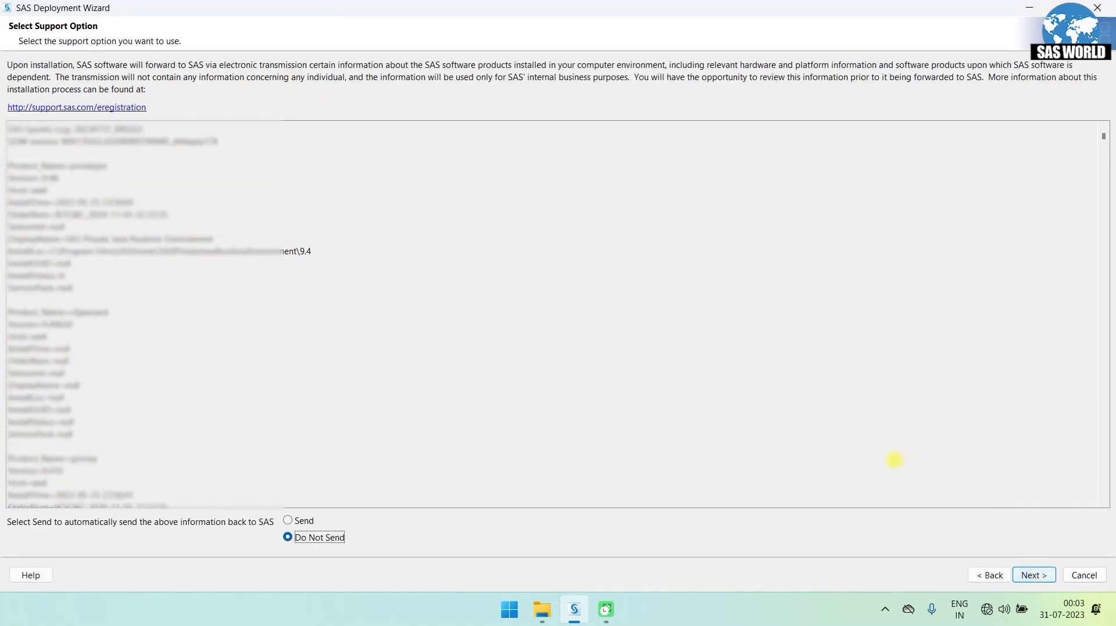
scroll(757, 434, "down", 10)
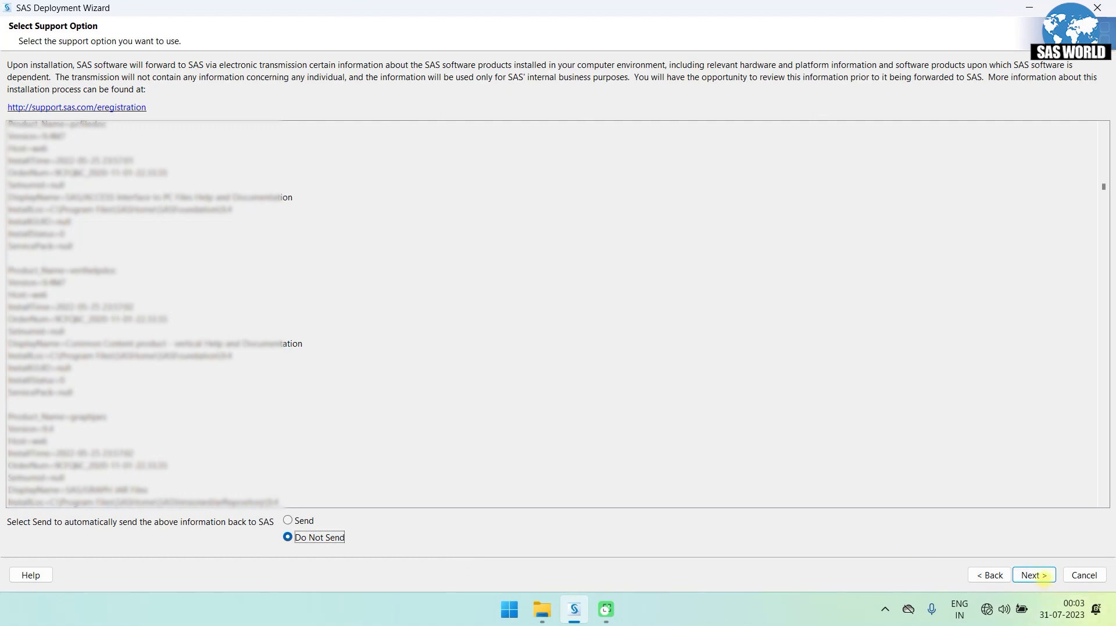
left_click(1037, 575)
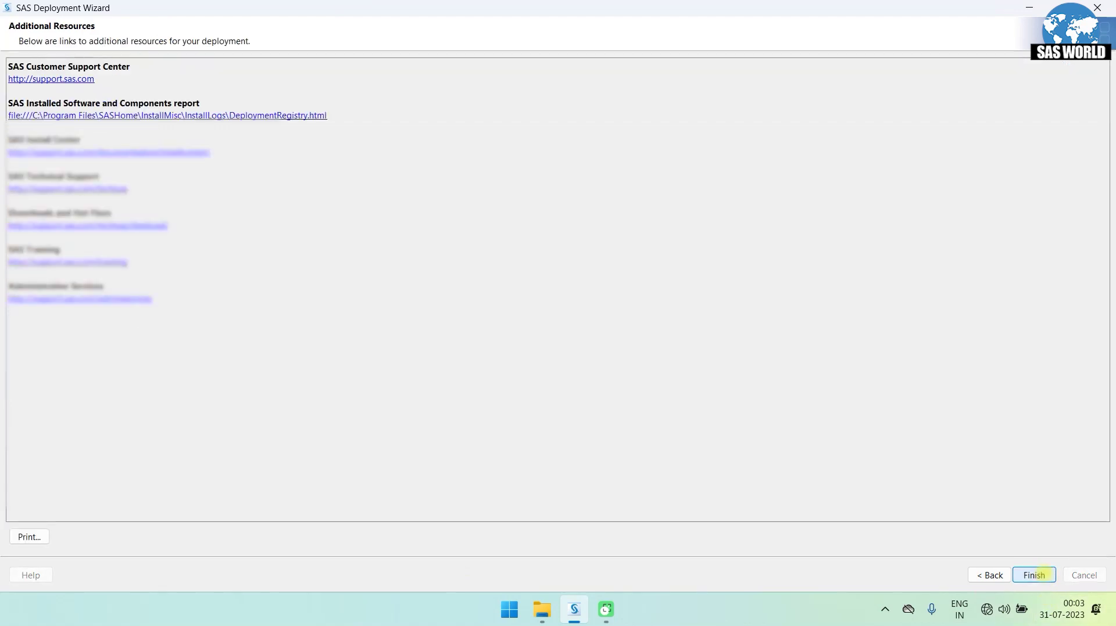
left_click(1037, 576)
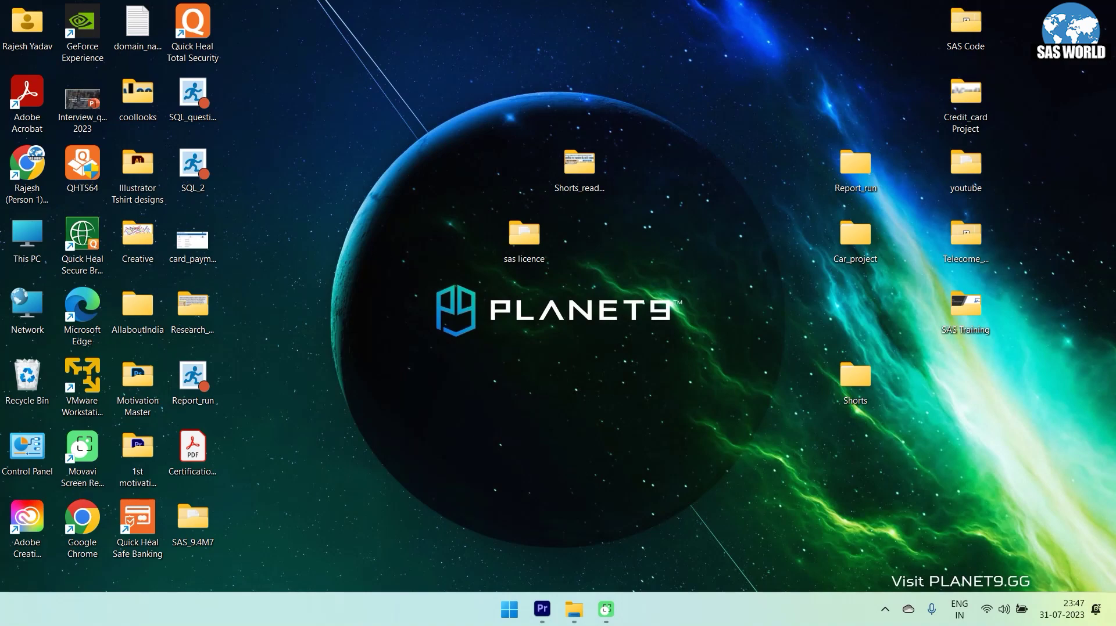
- Search Windows for "sas" and launch SAS Enterprise Guide 8.3 (64-bit)
key("super")
key("super+s")
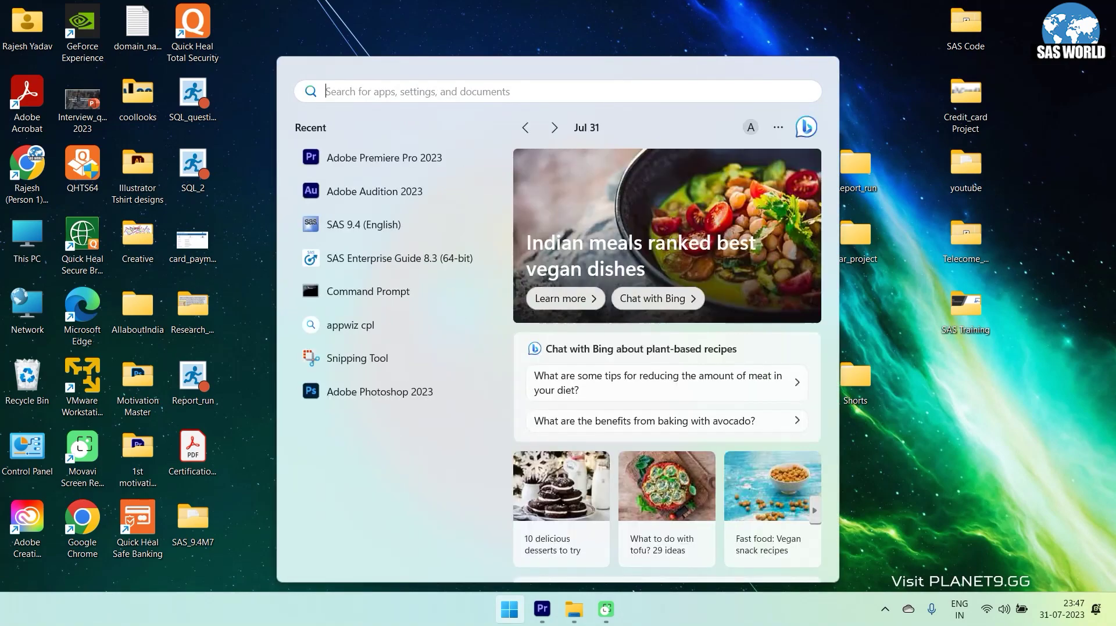
type("sas")
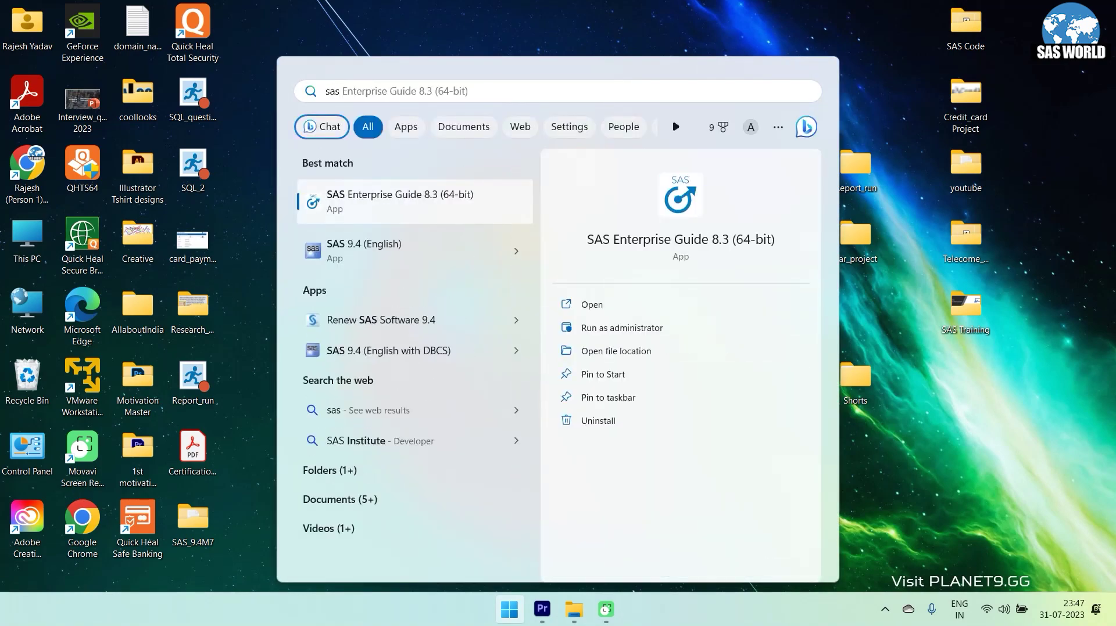
key("Return")
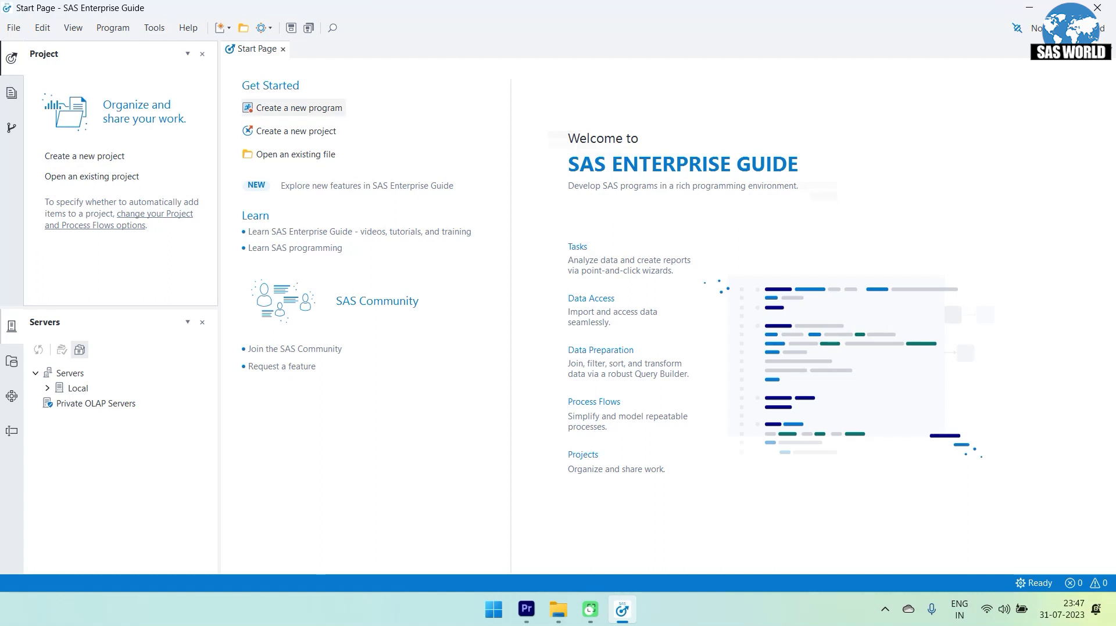
- Create a new program containing "Data Test; test_value=100; run;" on three lines and run it on the Local server
left_click(299, 107)
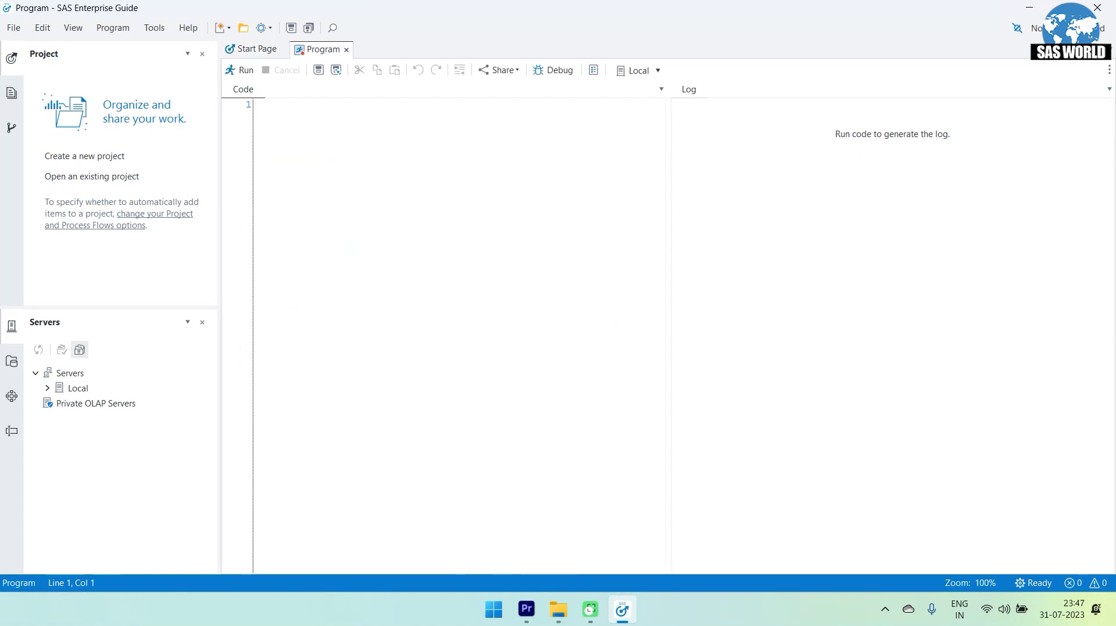
type("Data T")
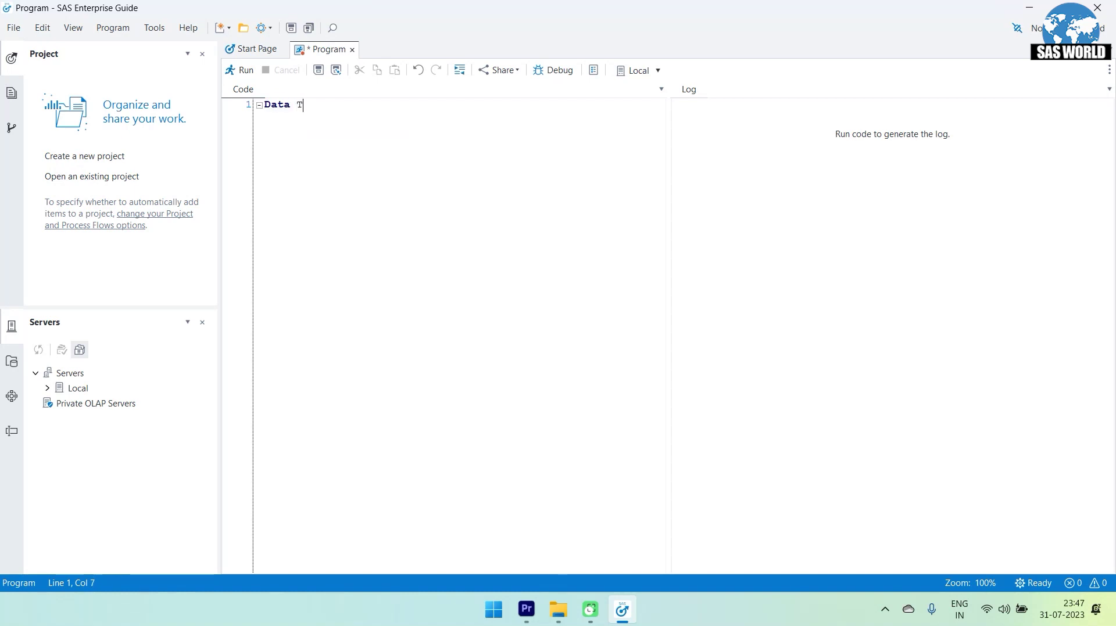
type("est;")
key("Return")
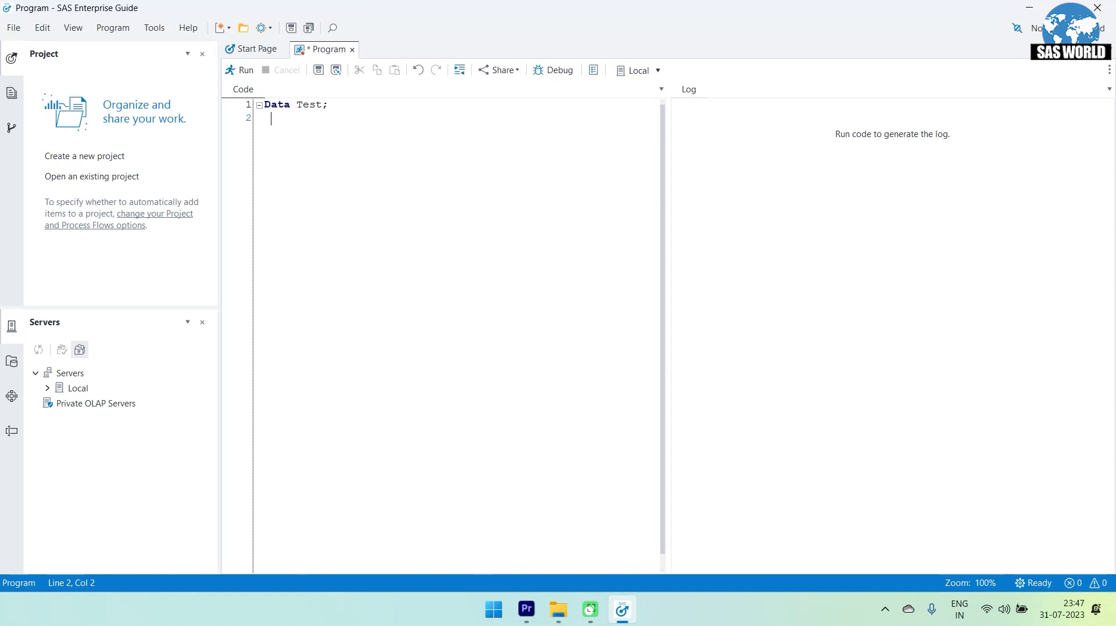
type("test_value=100;")
key("Return")
type("run;")
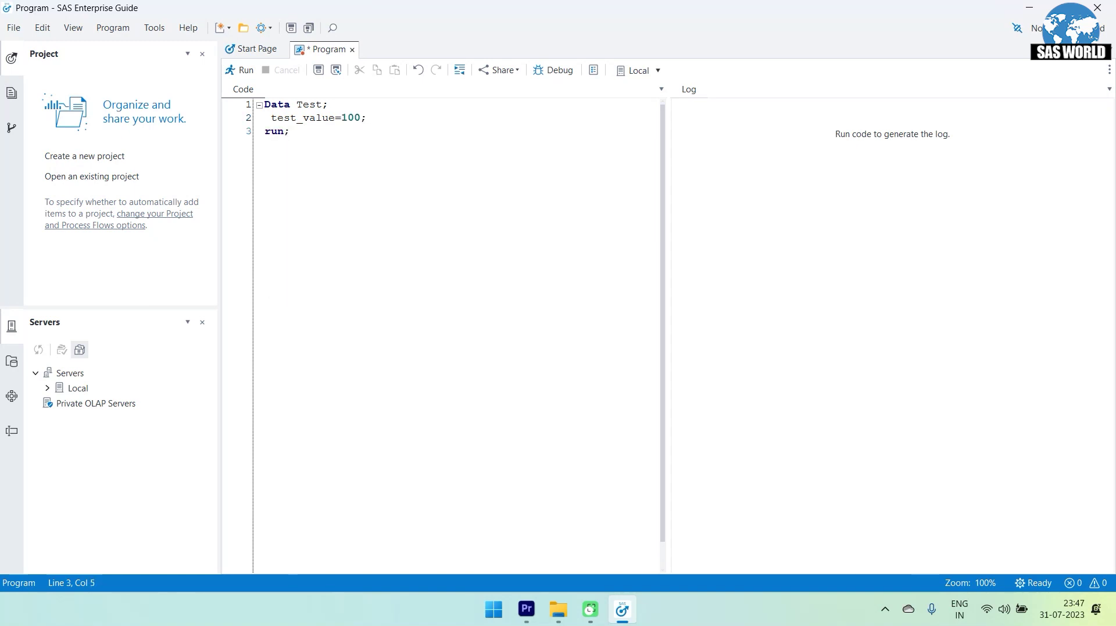
key("Return")
key("Return")
left_click(240, 71)
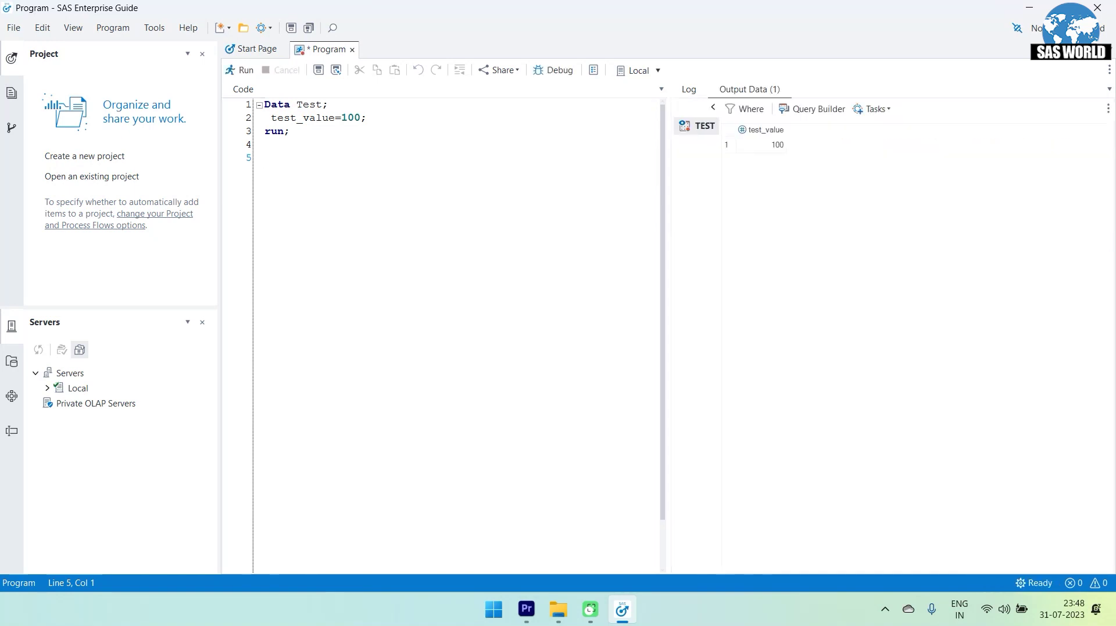
- Examine the program's log around the Data Test step, and check the test_value cell in the TEST output data
left_click(689, 89)
scroll(900, 404, "down", 15)
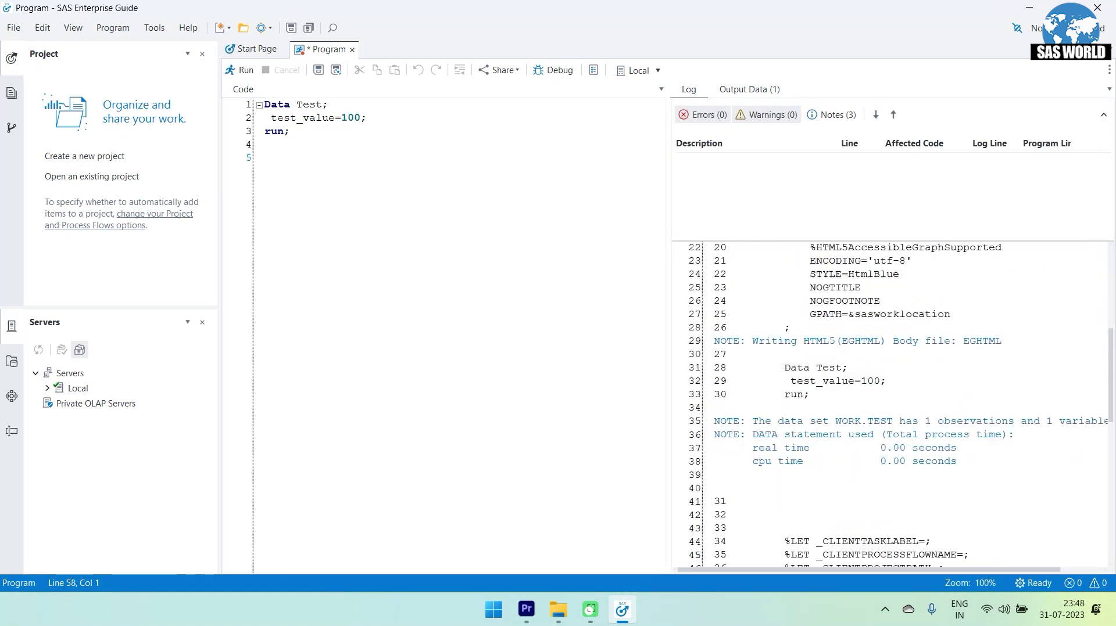
scroll(901, 404, "up", 10)
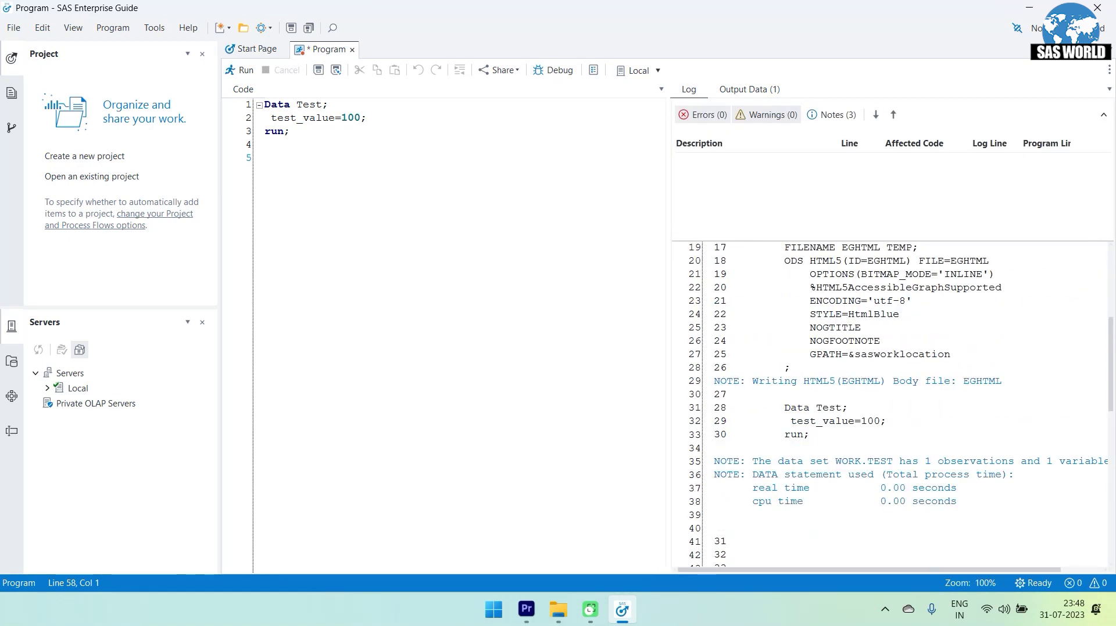
scroll(892, 404, "down", 5)
scroll(892, 404, "up", 6)
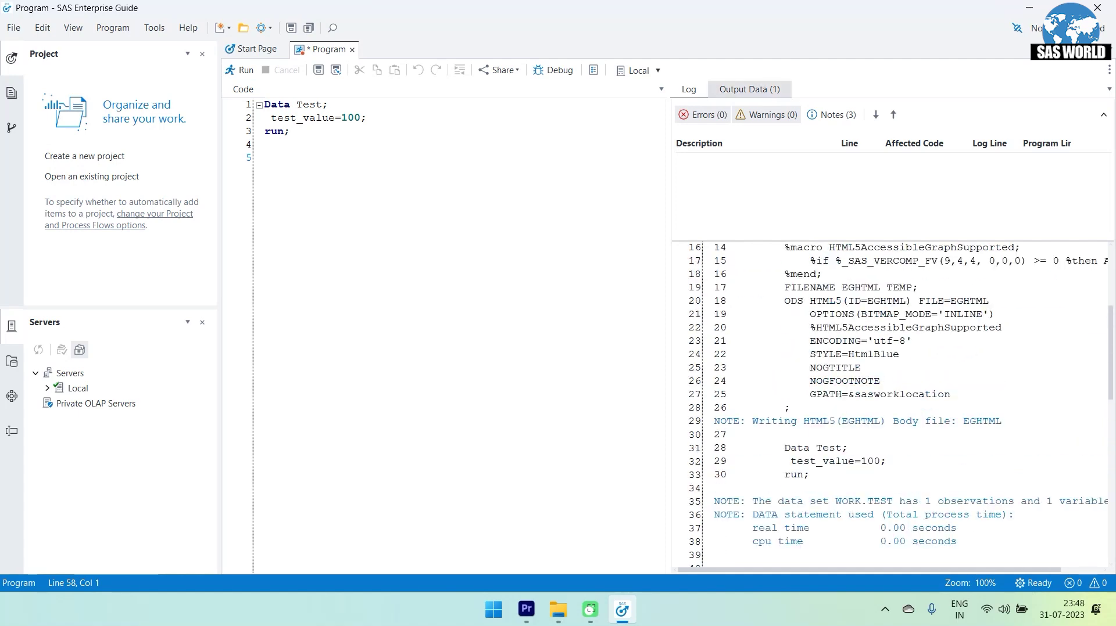
left_click(749, 89)
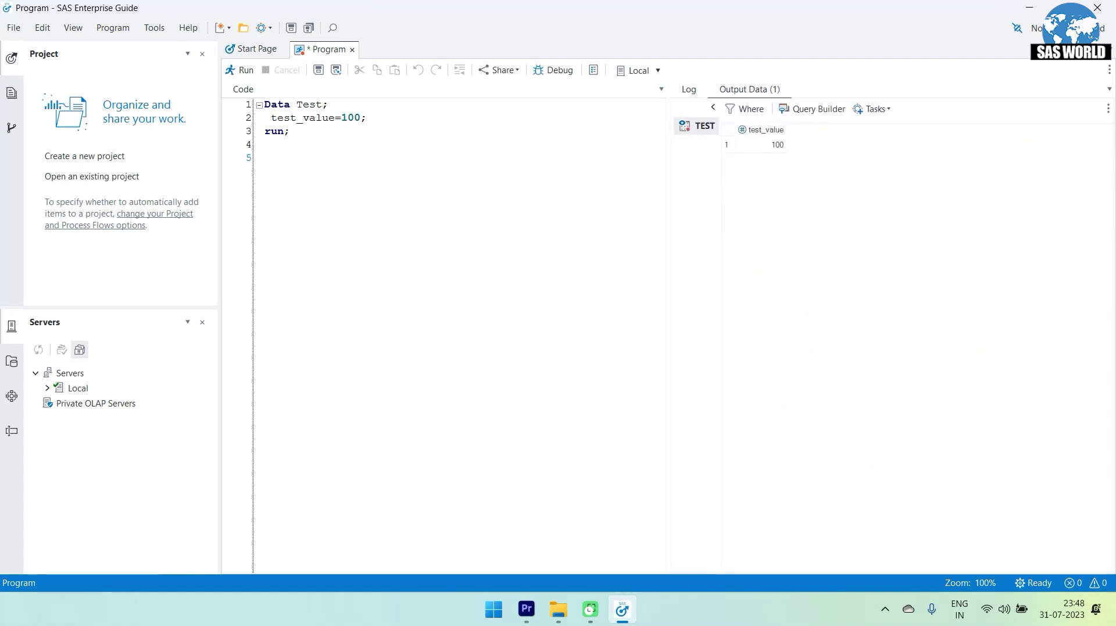
left_click(761, 145)
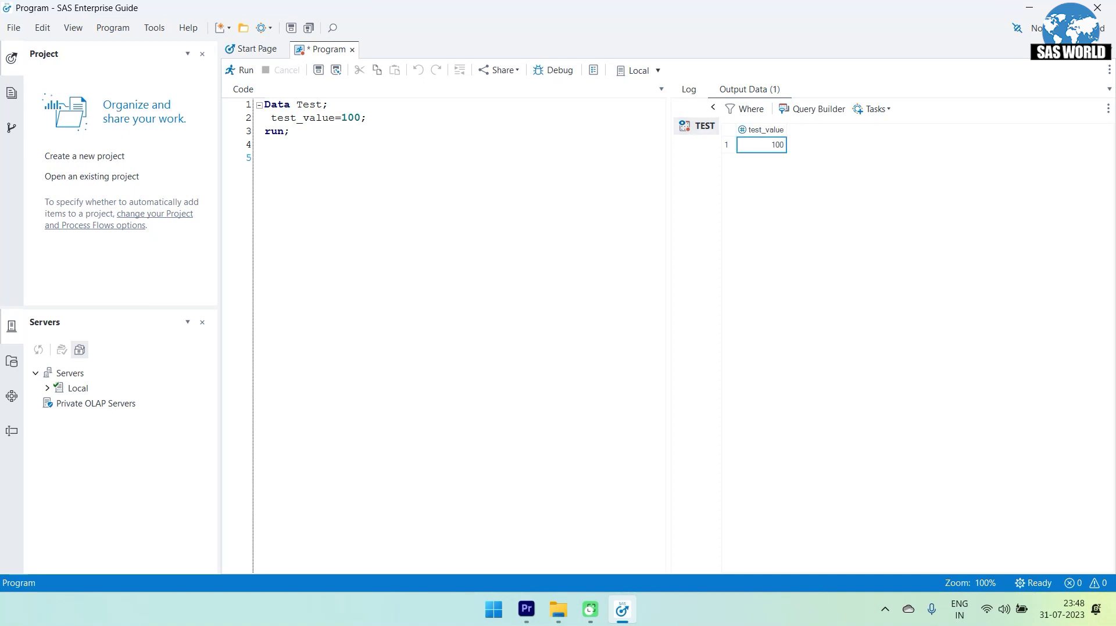